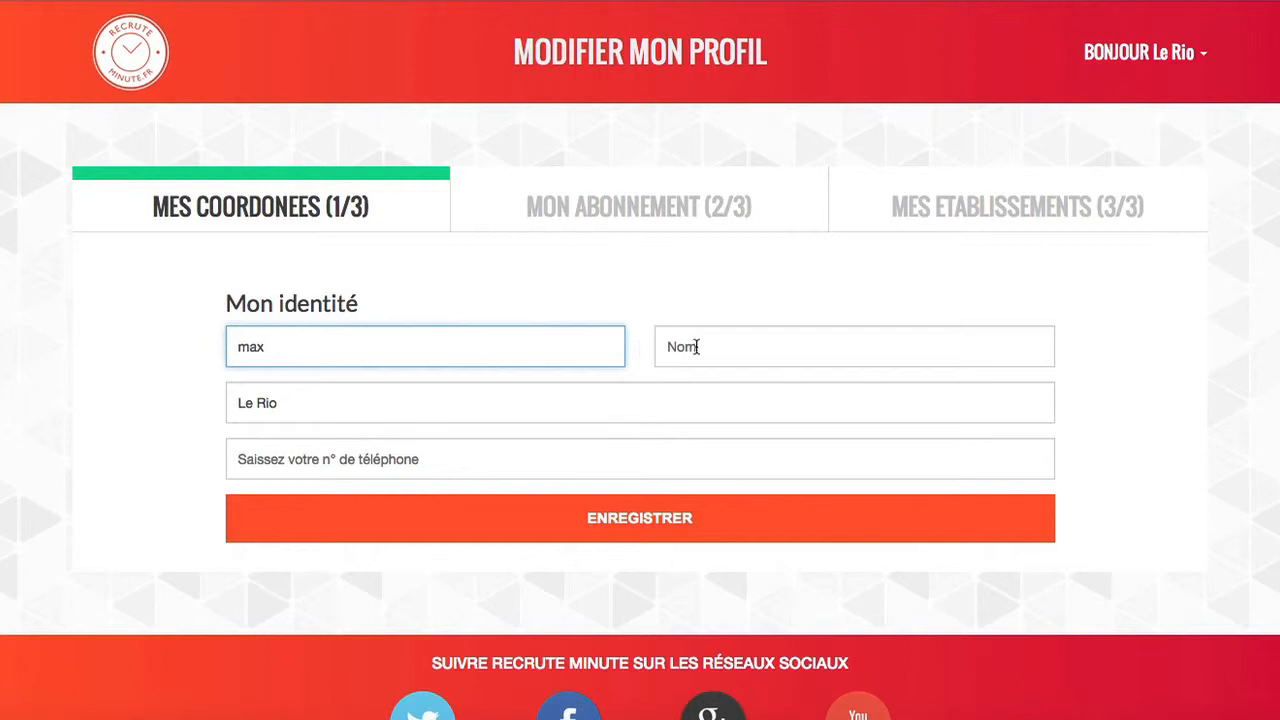
Add the contact's surname and phone number and save step 1 of the registration
{"action": "type", "text": "Dupond"}
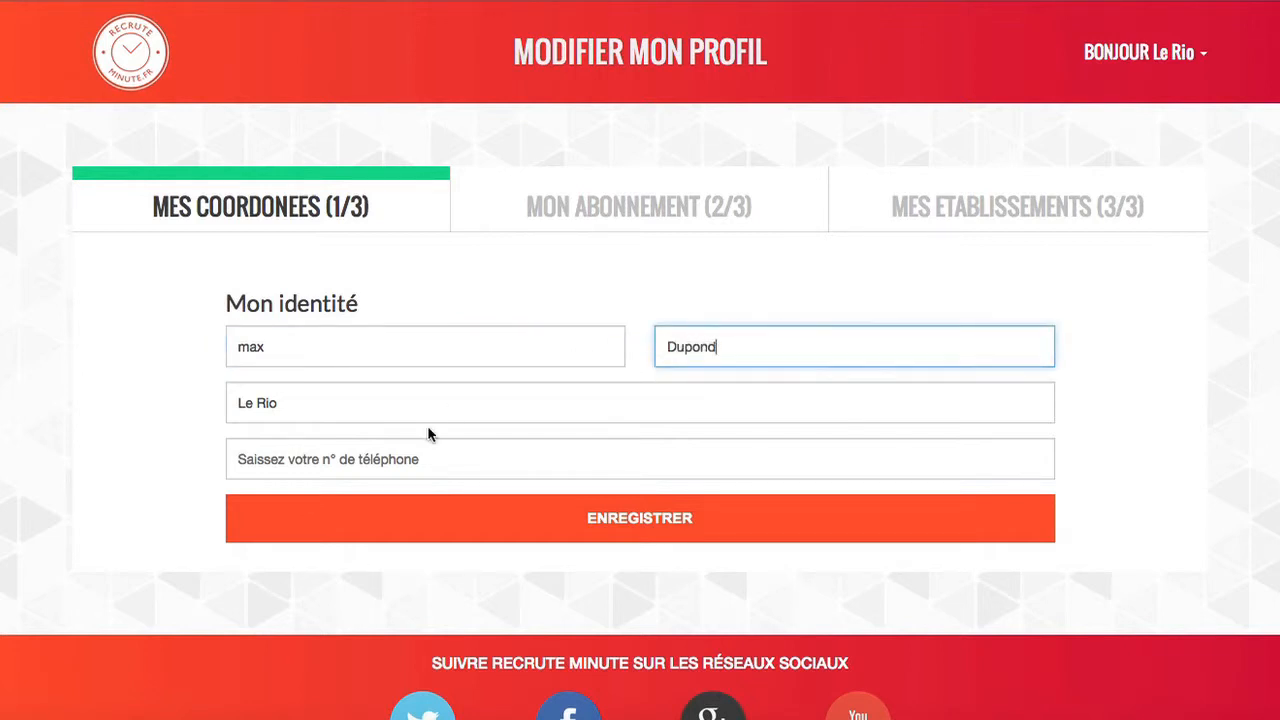
{"action": "left_click", "coordinate": [341, 465]}
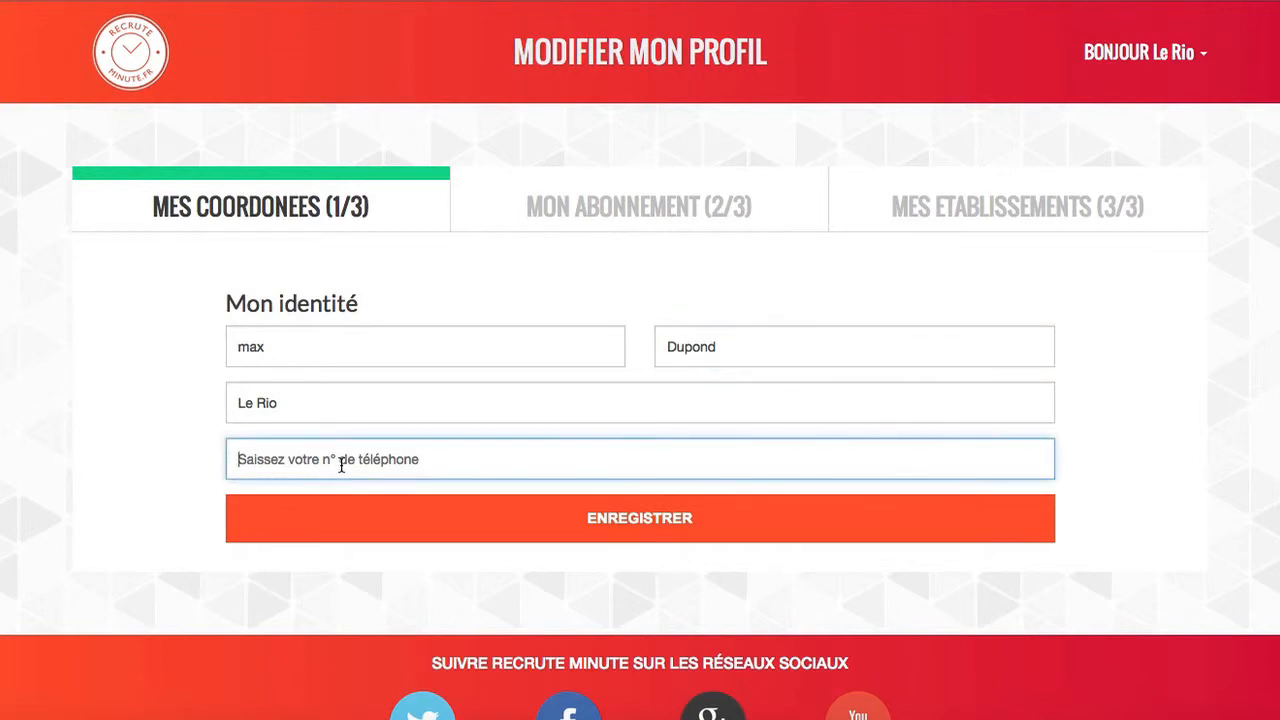
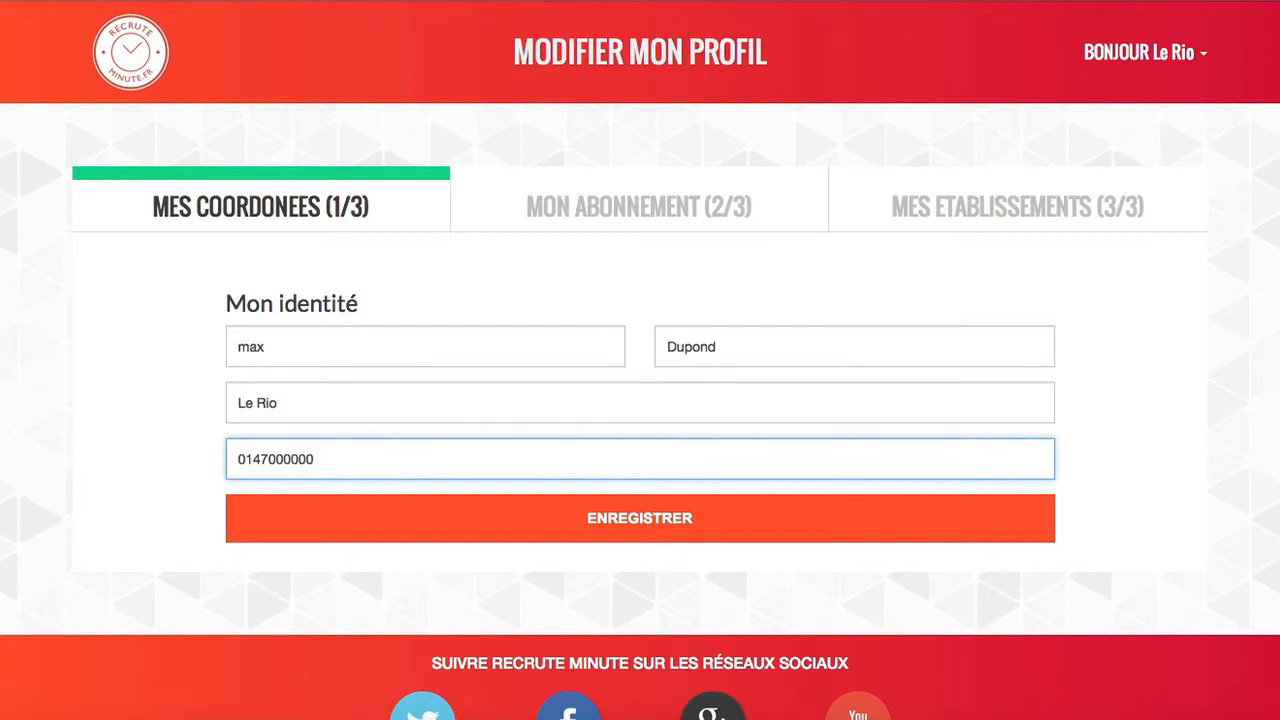
{"action": "left_click", "coordinate": [617, 528]}
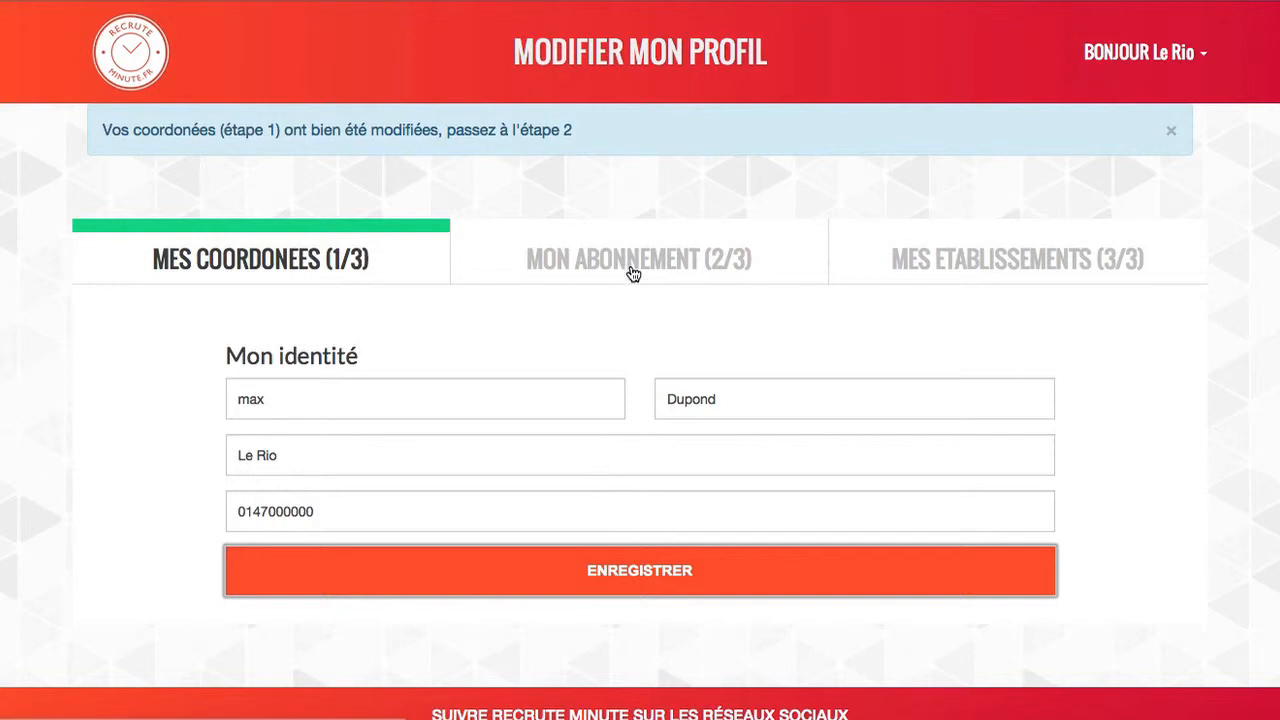
{"action": "left_click", "coordinate": [633, 260]}
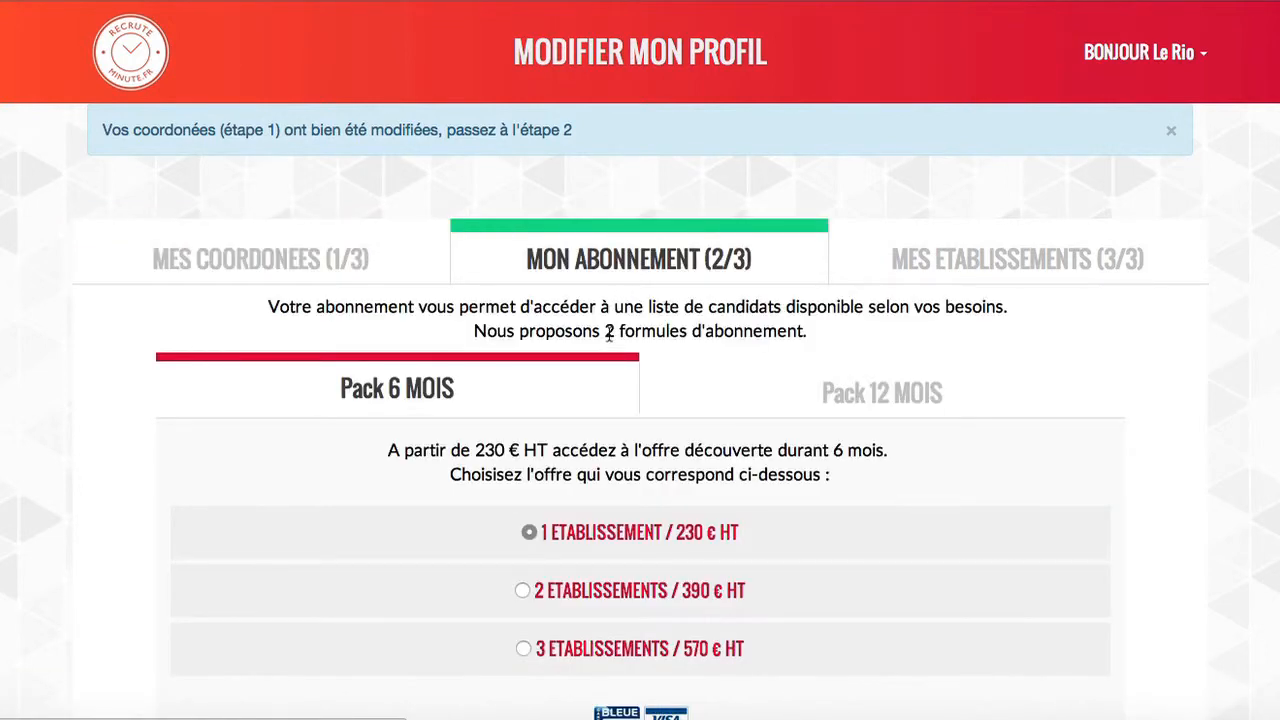
Choose the Pack 12 MOIS with the 3 établissements option at 890 € HT
{"action": "scroll", "coordinate": [611, 380], "scroll_direction": "down", "scroll_amount": 2}
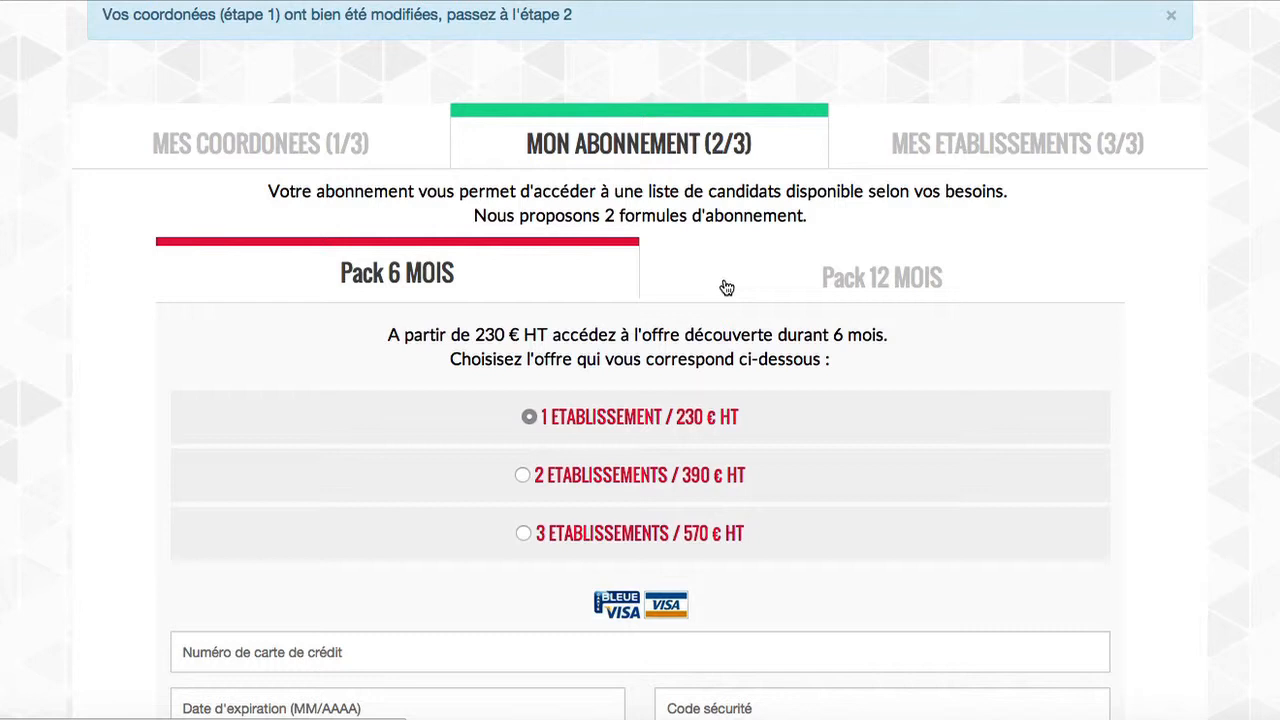
{"action": "left_click", "coordinate": [524, 476]}
{"action": "left_click", "coordinate": [523, 533]}
{"action": "left_click", "coordinate": [833, 290]}
{"action": "left_click", "coordinate": [528, 477]}
{"action": "left_click", "coordinate": [522, 533]}
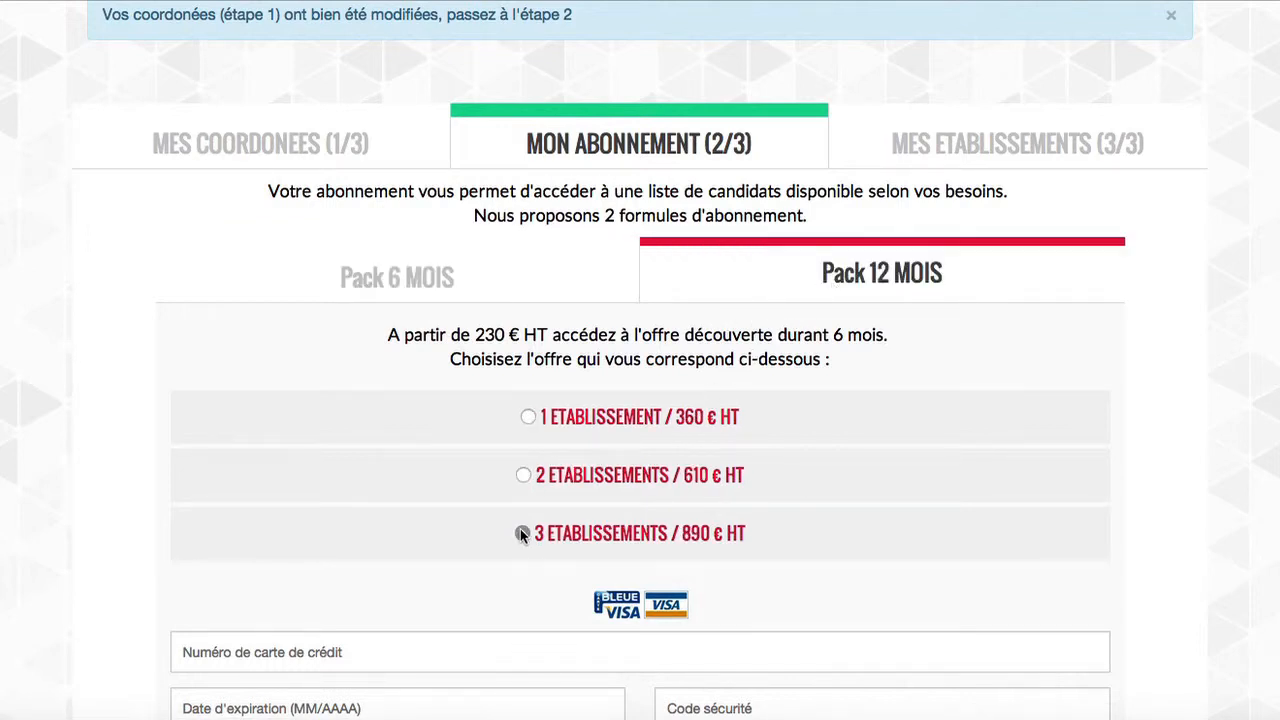
{"action": "scroll", "coordinate": [520, 528], "scroll_direction": "down", "scroll_amount": 3}
Go through the credit card number, expiry date and security code fields
{"action": "left_click", "coordinate": [342, 482]}
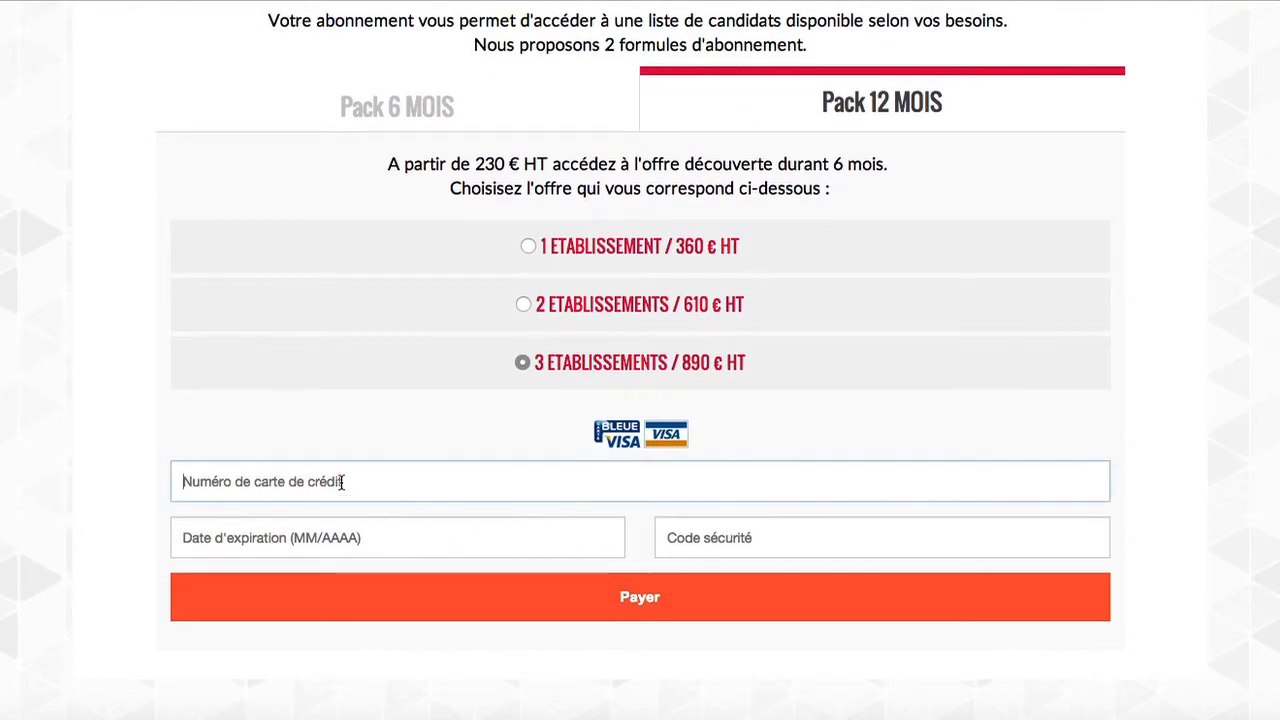
{"action": "left_click", "coordinate": [392, 539]}
{"action": "left_click", "coordinate": [710, 530]}
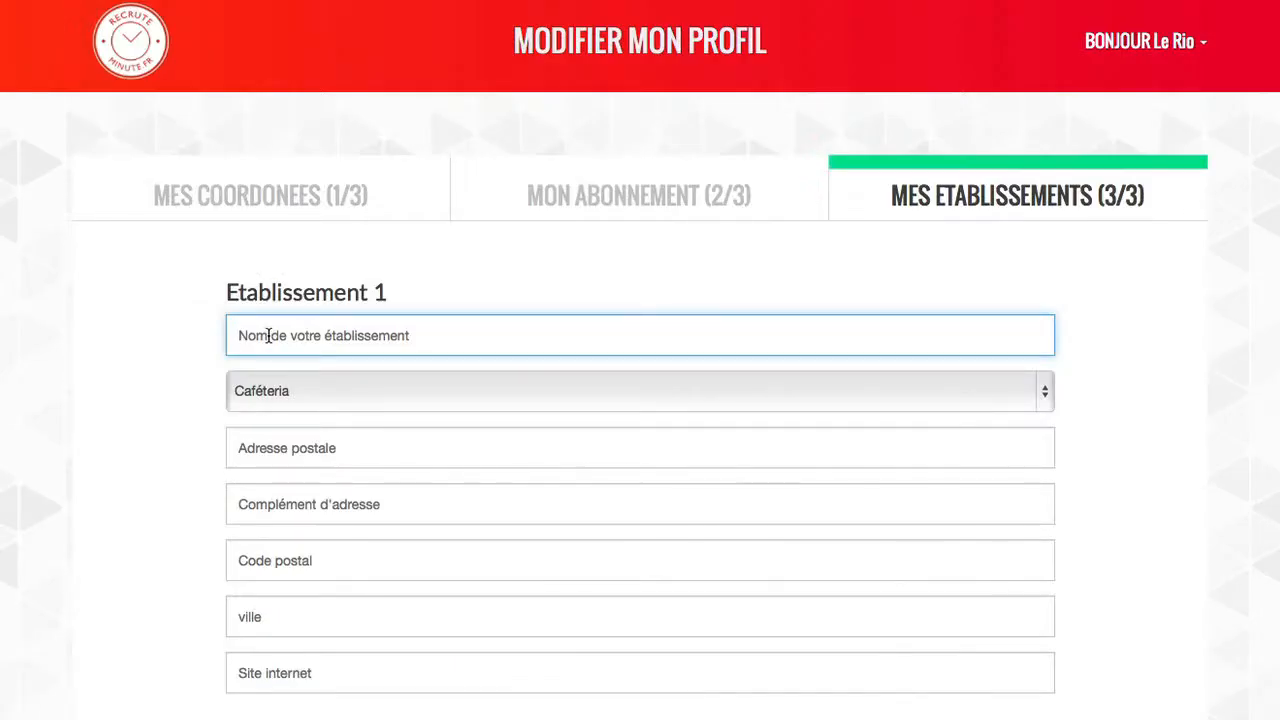
{"action": "type", "text": "Le Rio"}
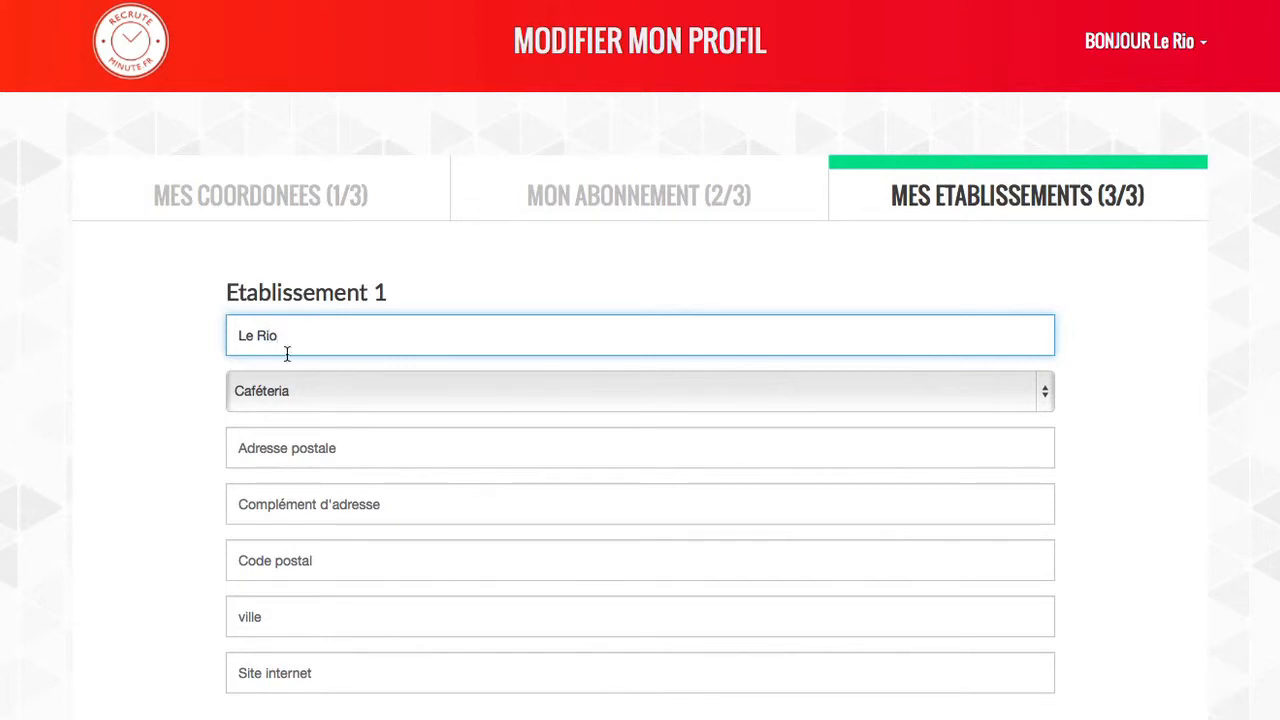
{"action": "left_click", "coordinate": [313, 400]}
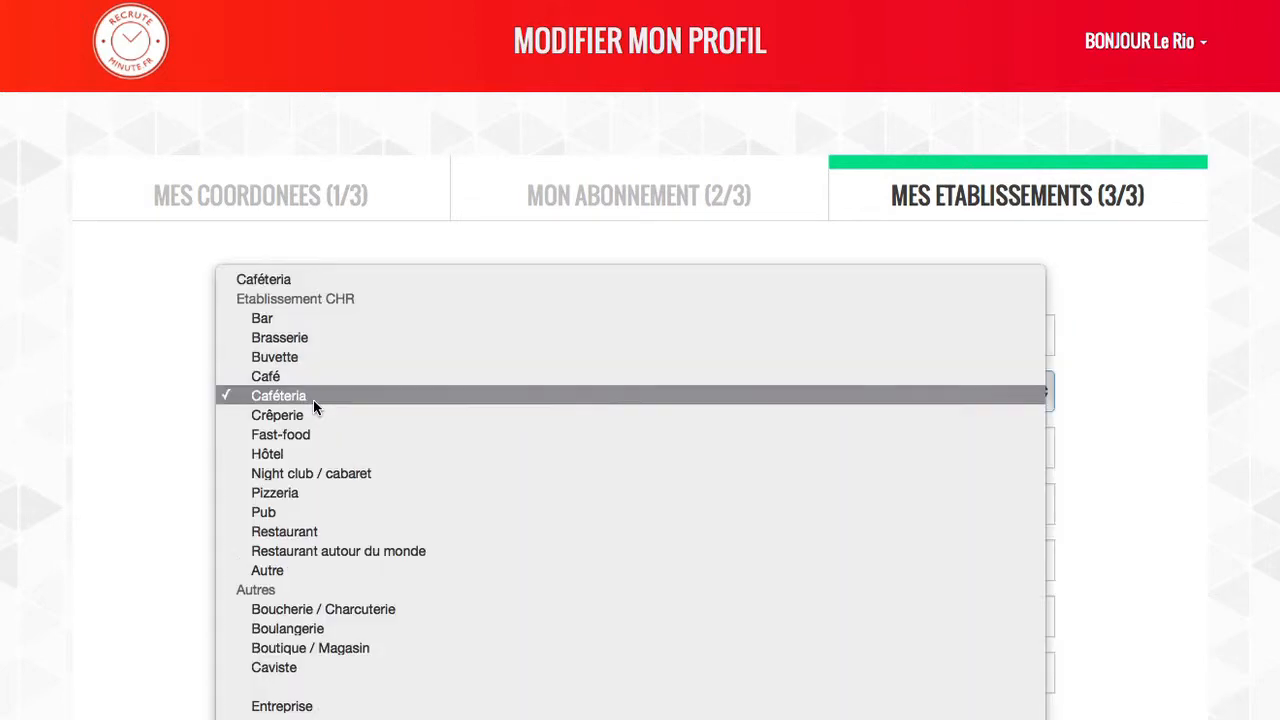
{"action": "left_click", "coordinate": [306, 397]}
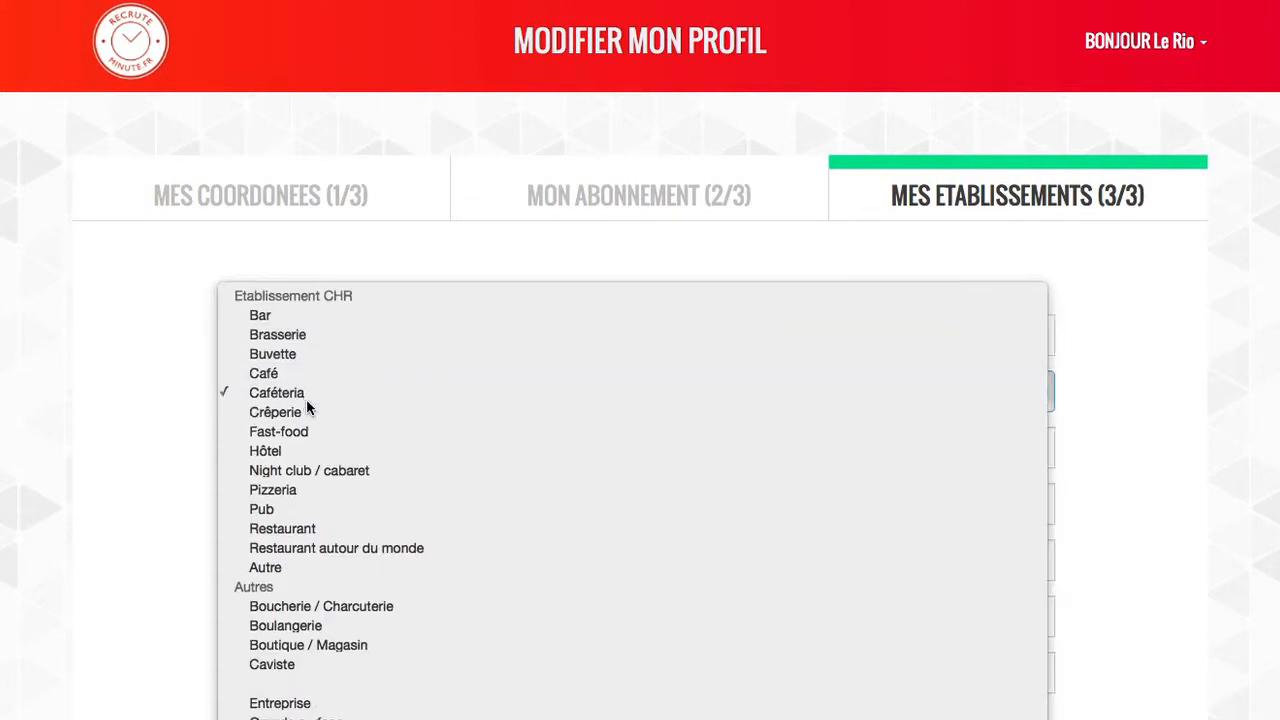
{"action": "left_click", "coordinate": [266, 455]}
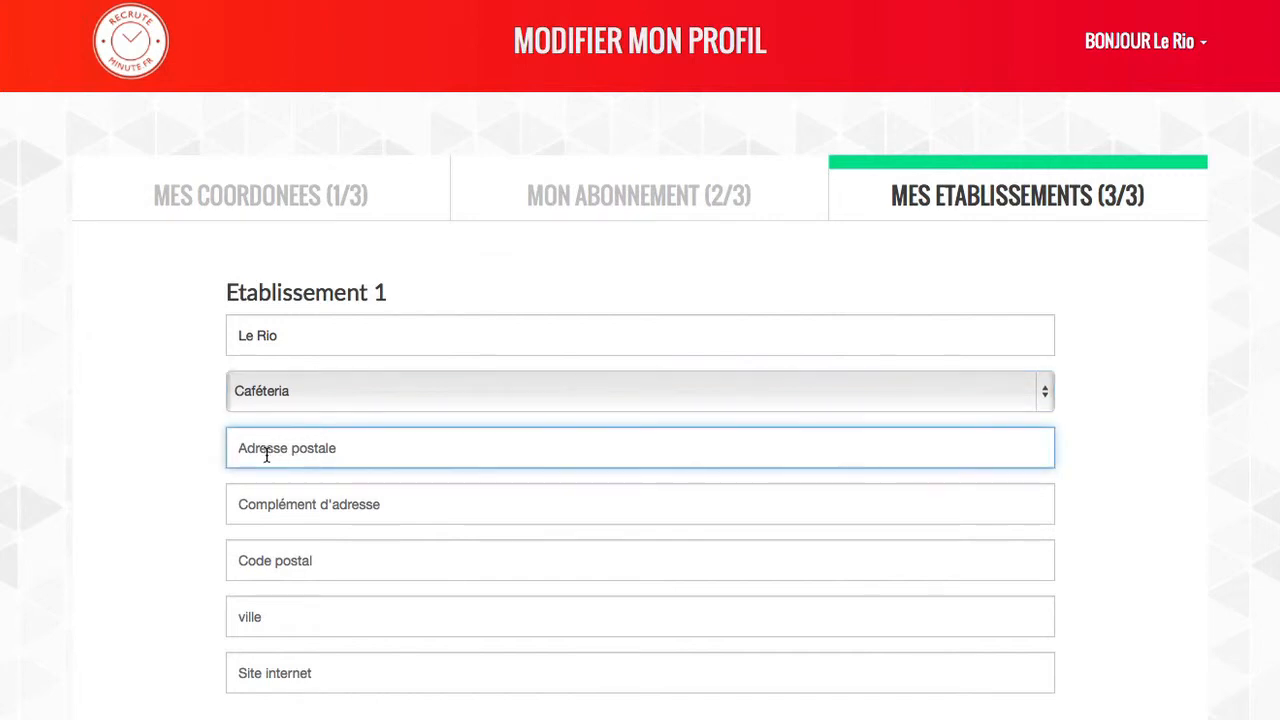
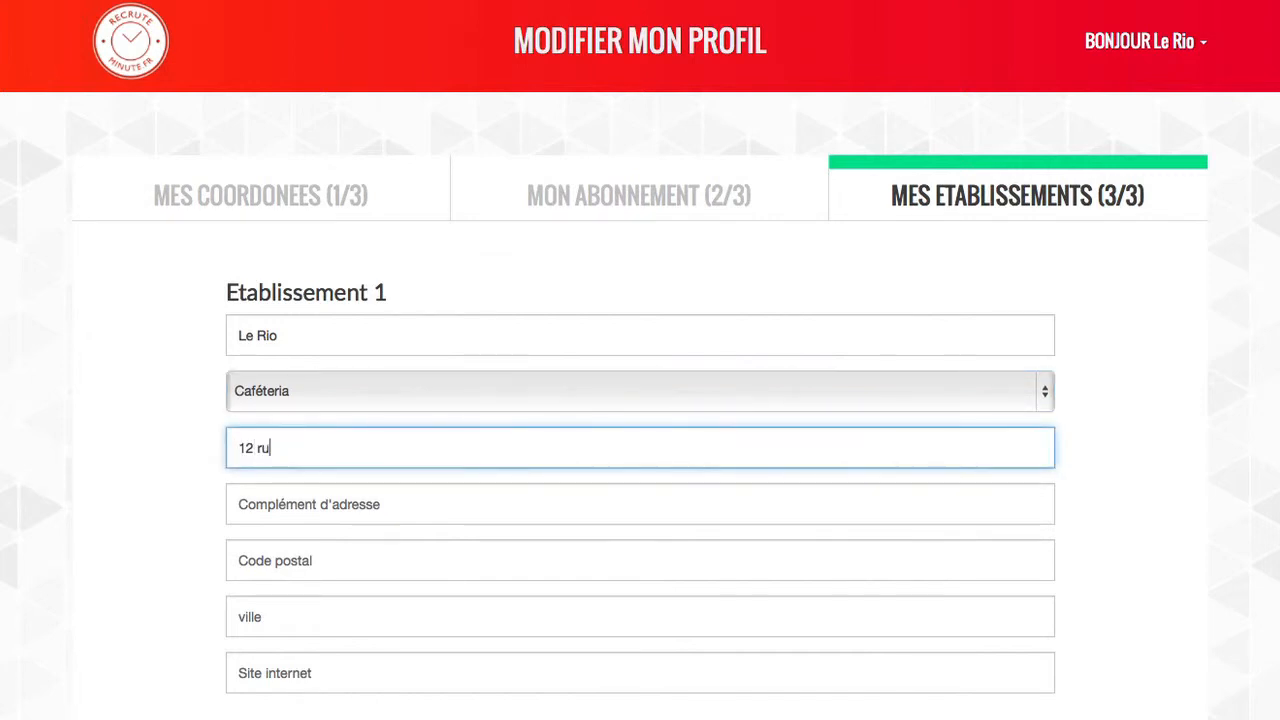
{"action": "left_click", "coordinate": [263, 563]}
{"action": "type", "text": "7501"}
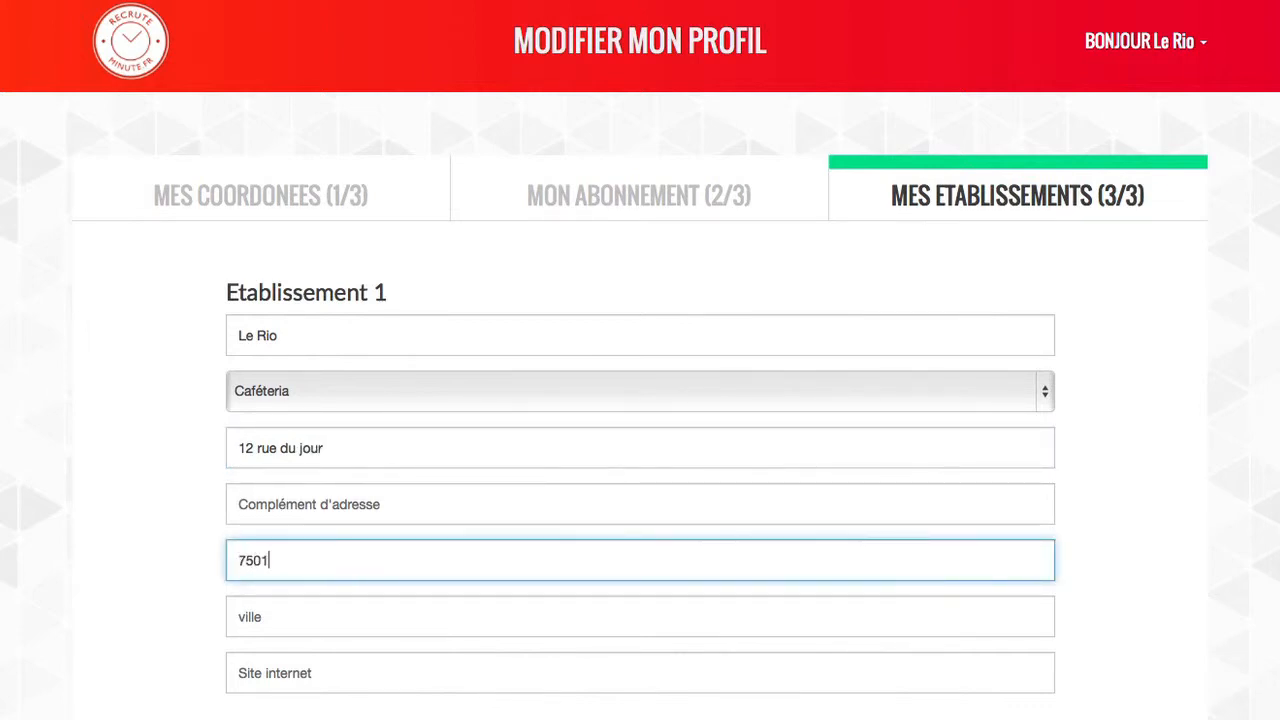
{"action": "type", "text": "7"}
{"action": "left_click", "coordinate": [263, 616]}
{"action": "type", "text": "Paris"}
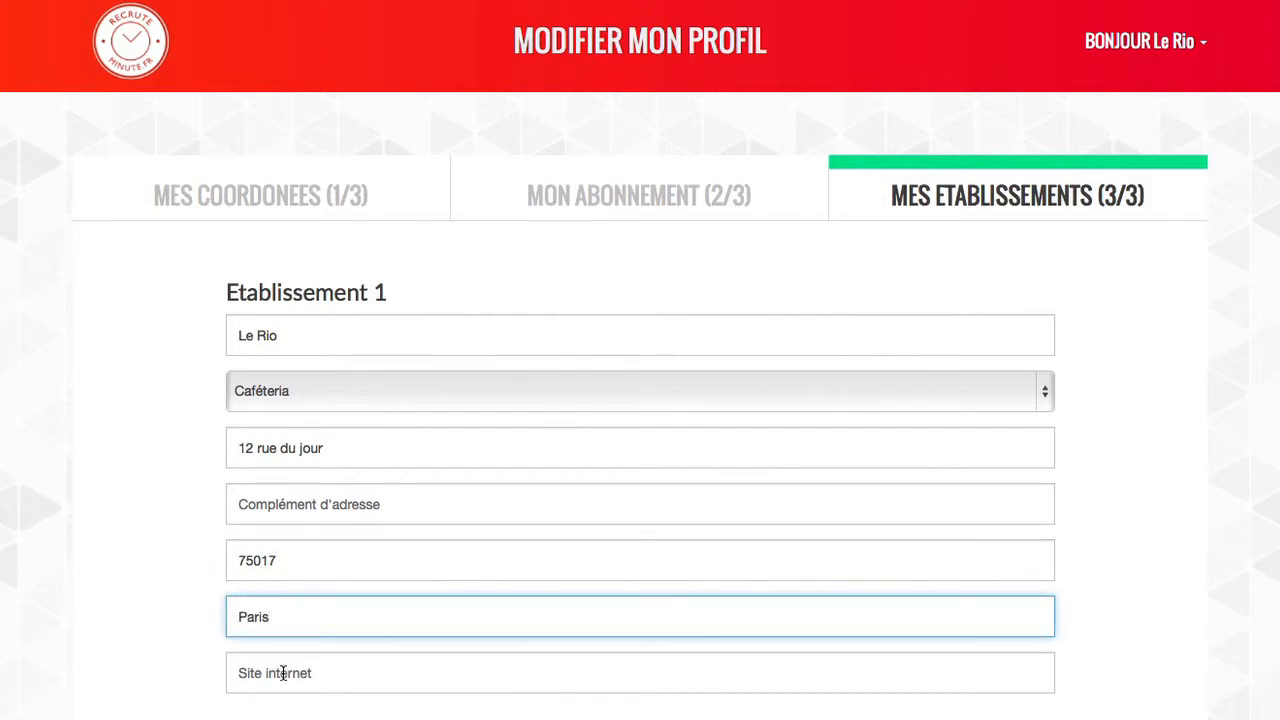
{"action": "left_click", "coordinate": [270, 677]}
{"action": "type", "text": "www.lerio.commm"}
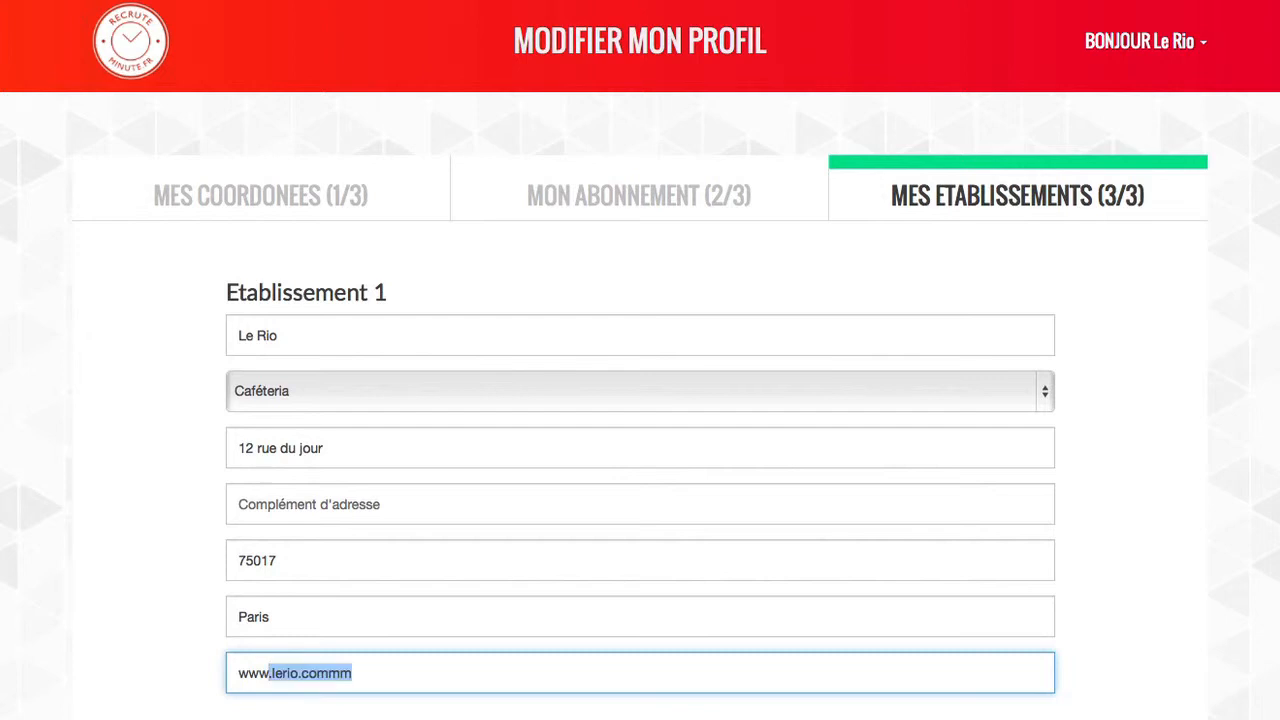
{"action": "key", "text": "BackSpace"}
{"action": "type", "text": "lerio.fr"}
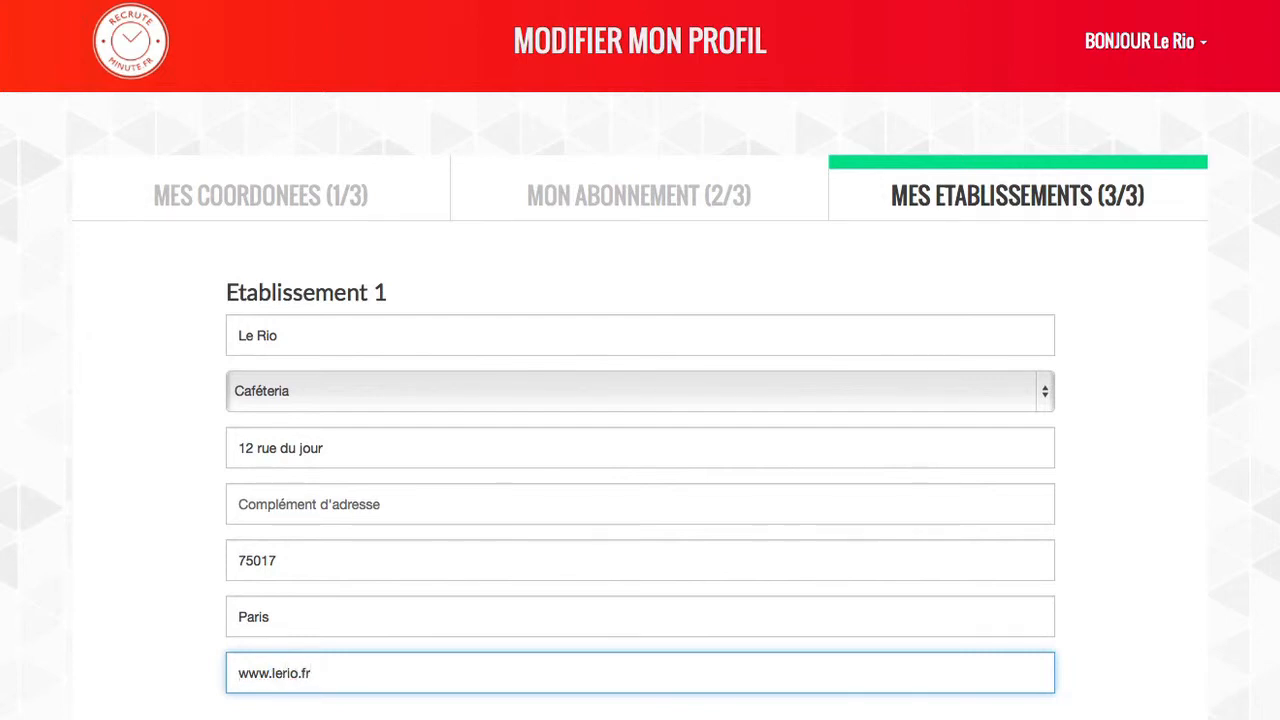
{"action": "scroll", "coordinate": [640, 400], "scroll_direction": "down", "scroll_amount": 8}
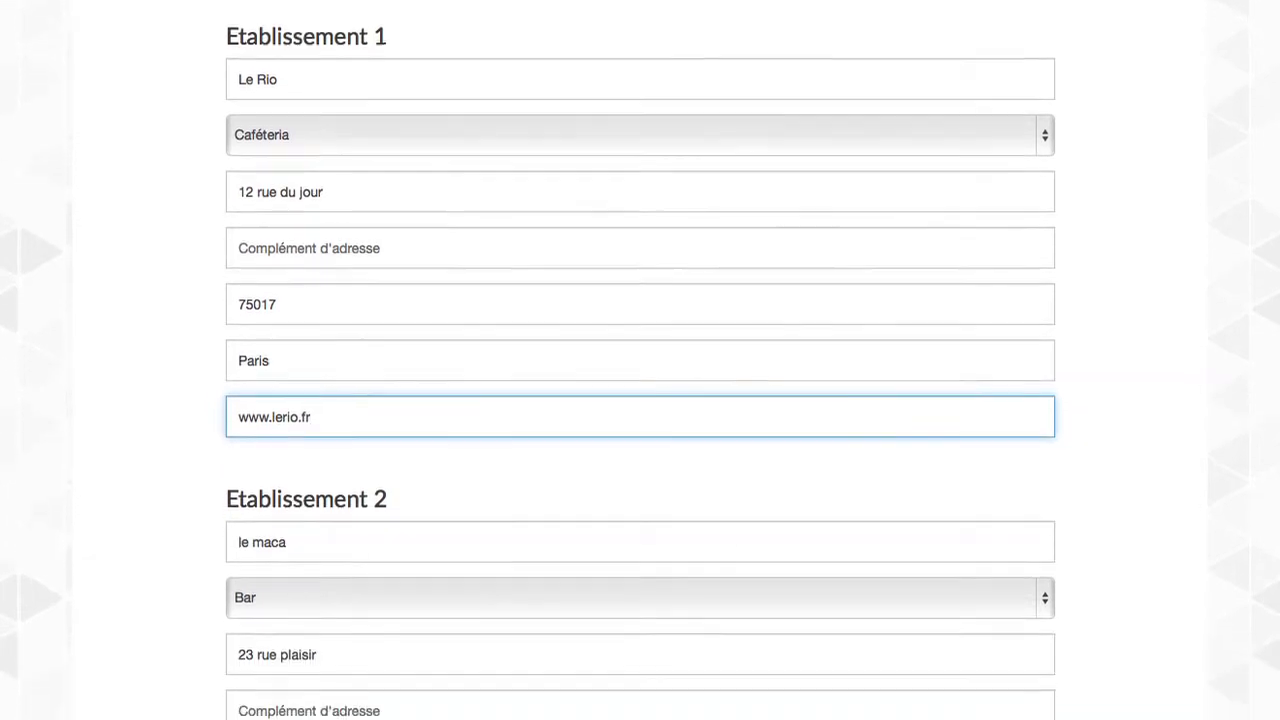
{"action": "scroll", "coordinate": [348, 650], "scroll_direction": "down", "scroll_amount": 4}
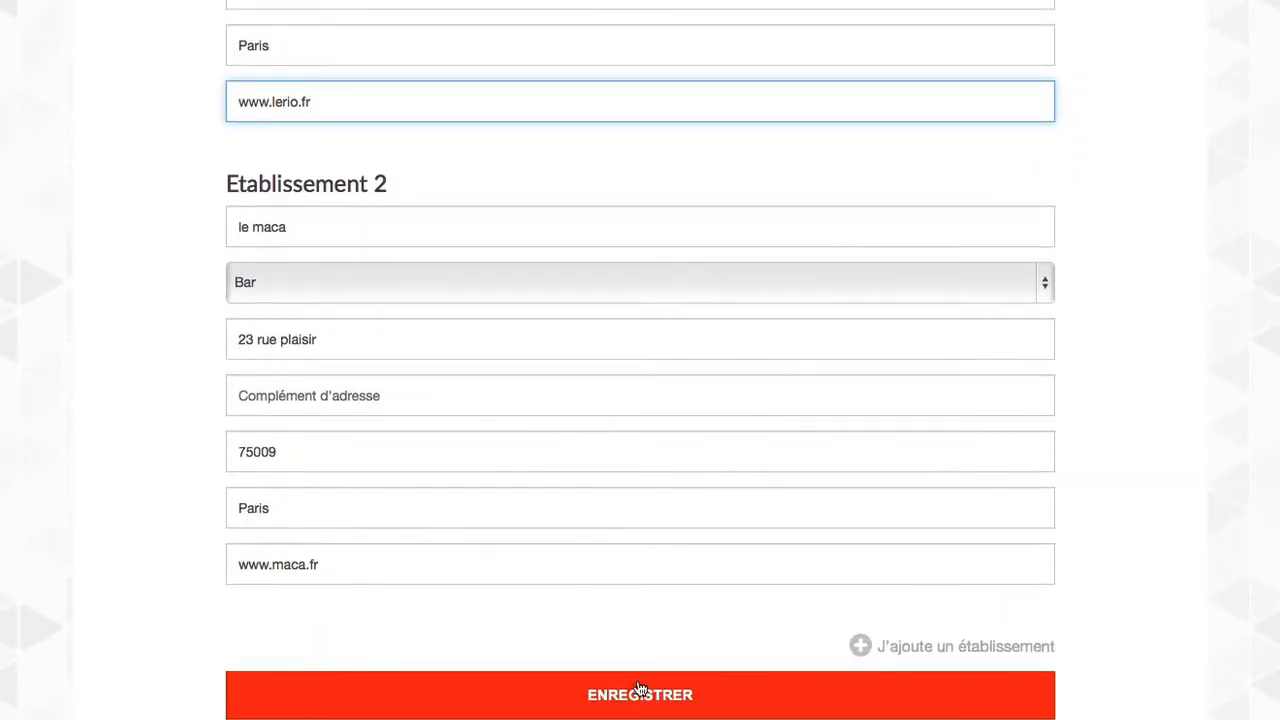
Save the establishments and set the search city to Paris
{"action": "left_click", "coordinate": [645, 706]}
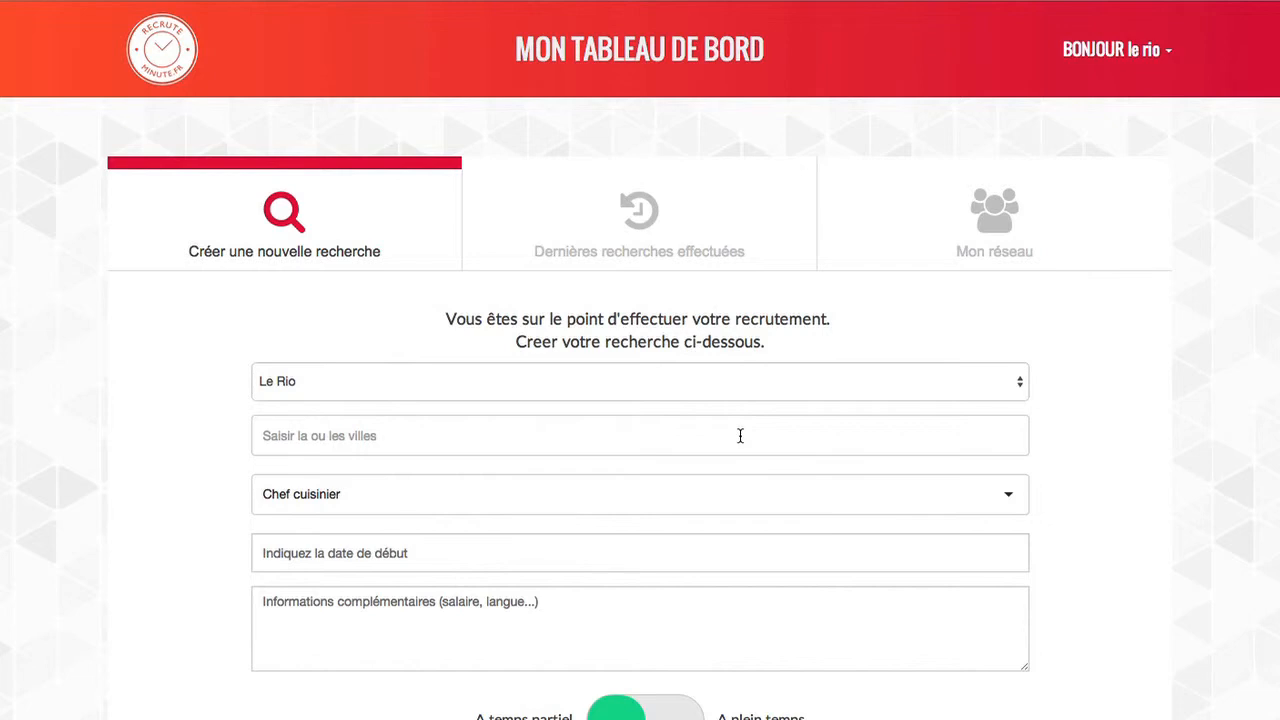
{"action": "left_click", "coordinate": [740, 436]}
{"action": "type", "text": "paris"}
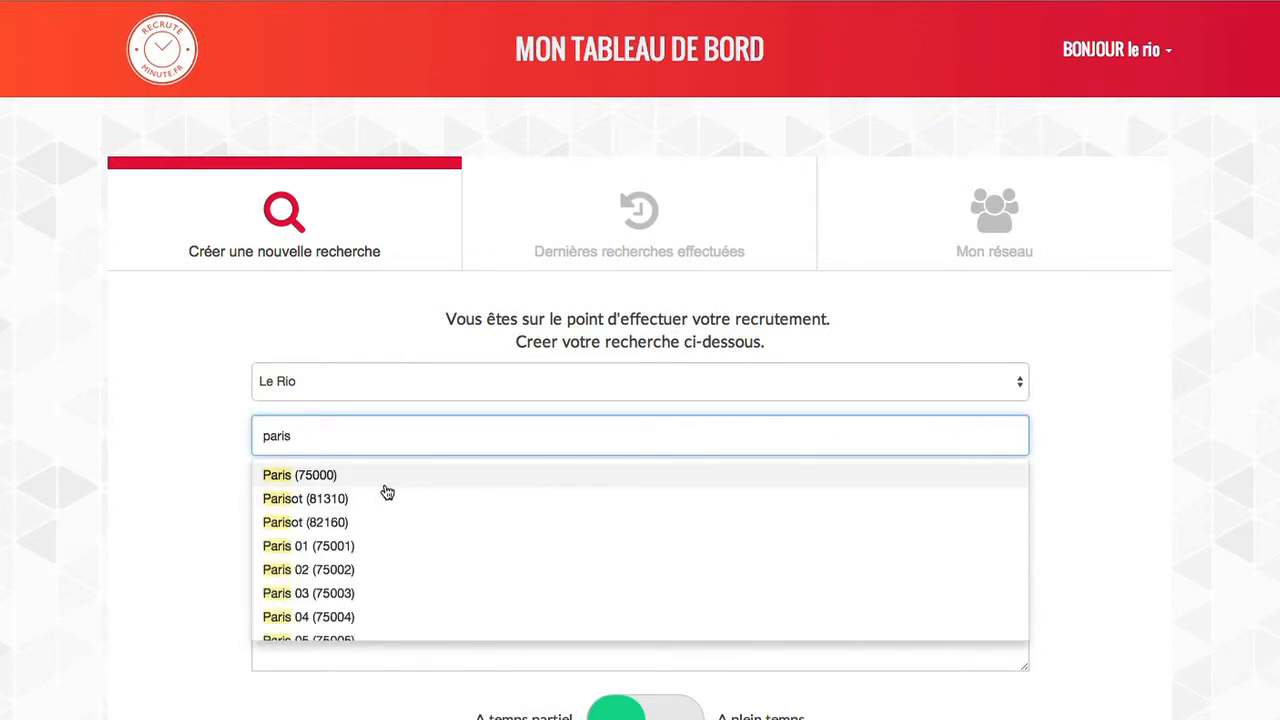
{"action": "left_click", "coordinate": [372, 480]}
{"action": "left_click", "coordinate": [219, 467]}
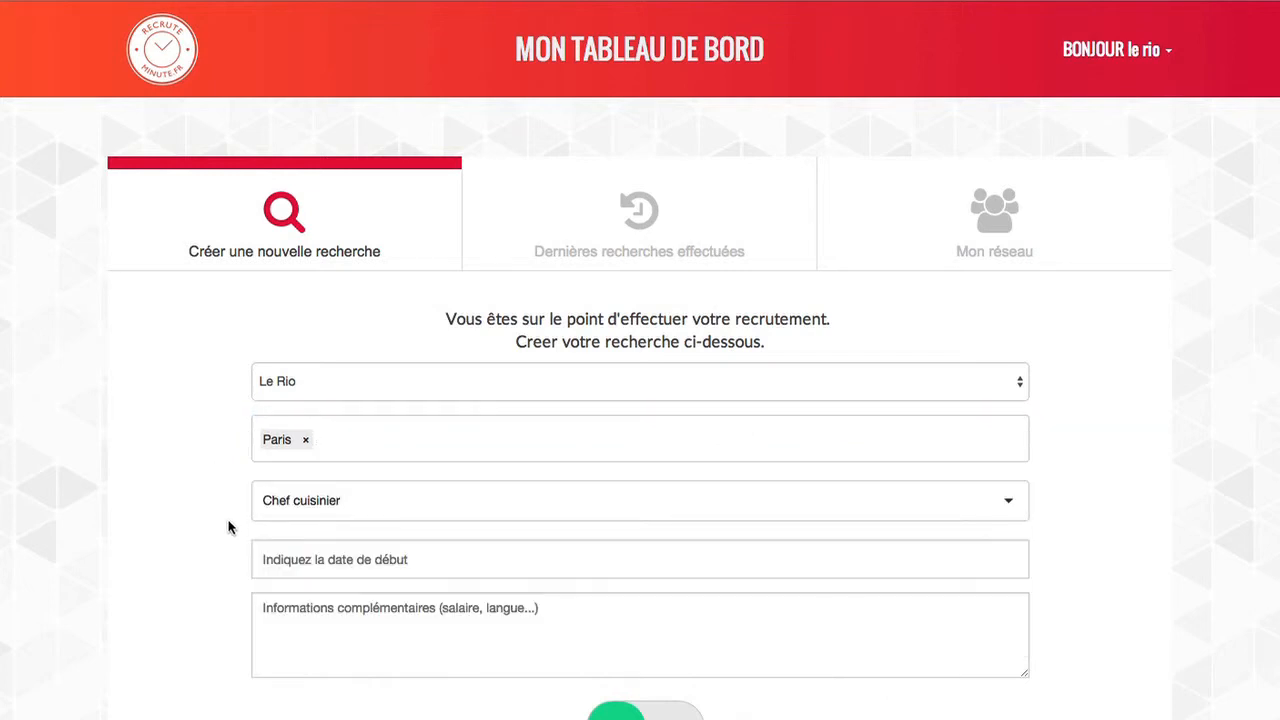
Seek a Serveur from 9 December 2014, described as 'Serveur qualifié, sachant parler Ang'
{"action": "left_click", "coordinate": [383, 511]}
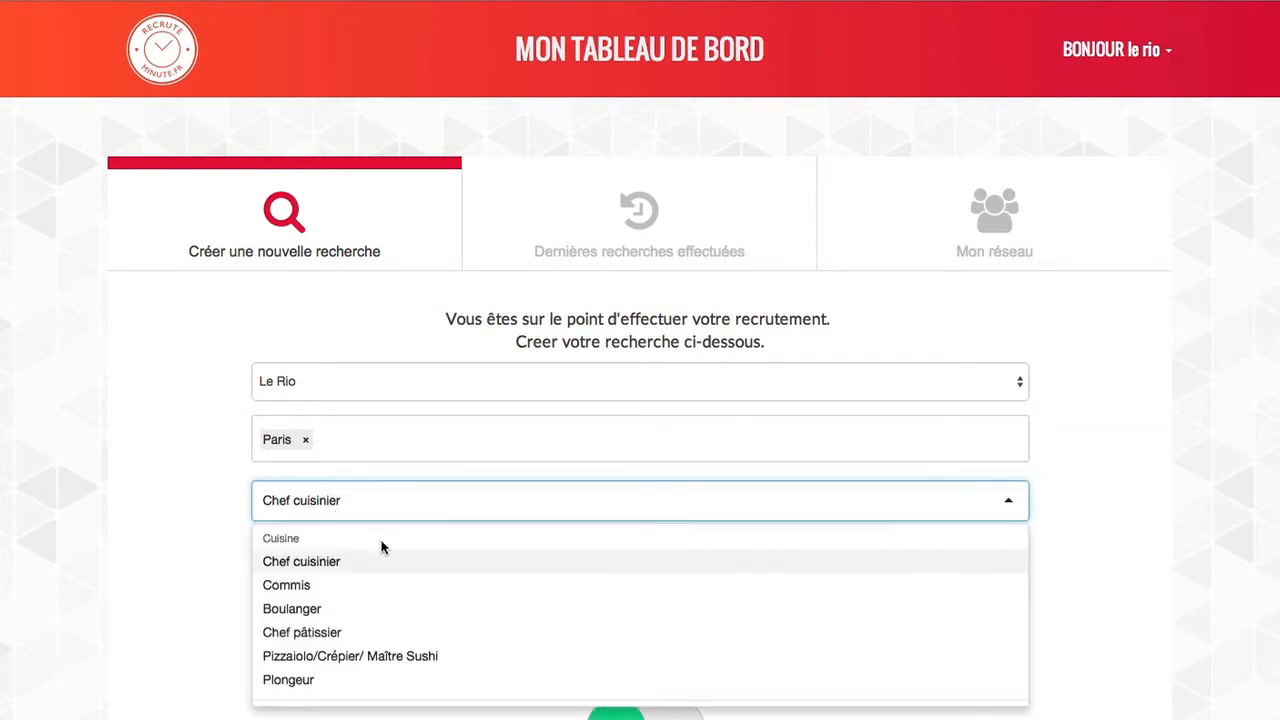
{"action": "scroll", "coordinate": [387, 591], "scroll_direction": "down", "scroll_amount": 1}
{"action": "scroll", "coordinate": [387, 591], "scroll_direction": "down", "scroll_amount": 5}
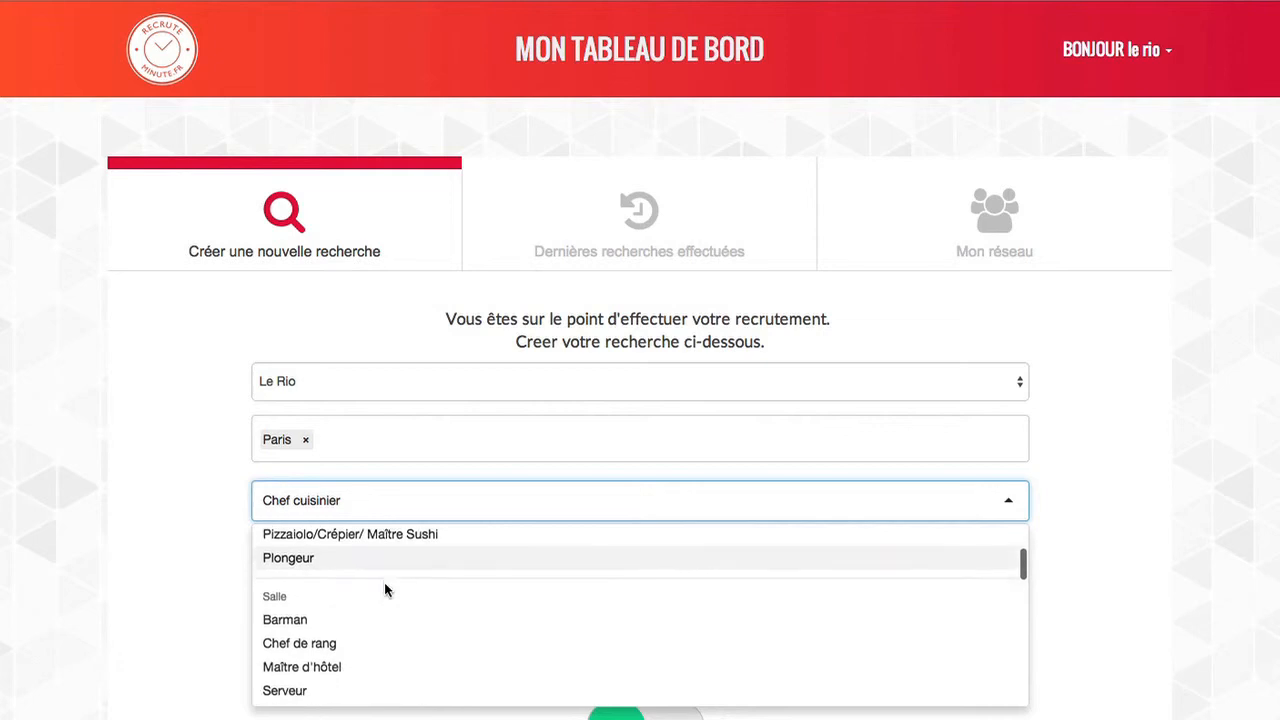
{"action": "left_click", "coordinate": [300, 646]}
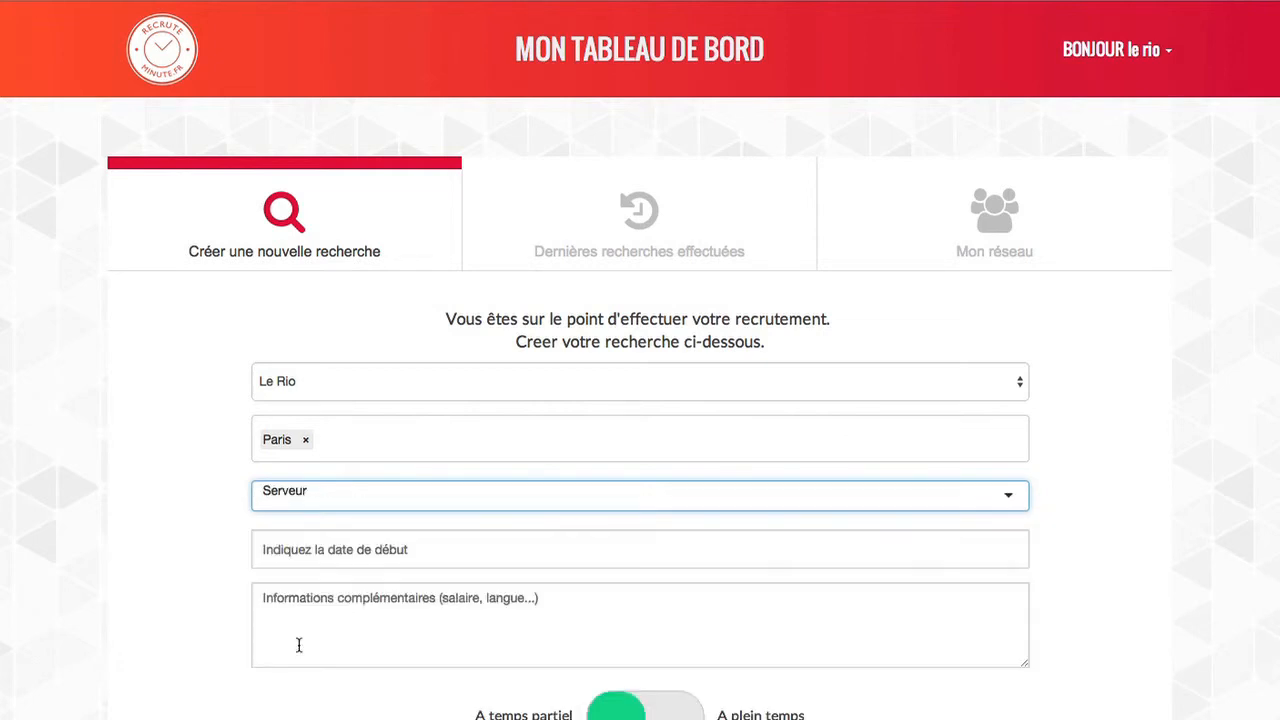
{"action": "left_click", "coordinate": [376, 556]}
{"action": "left_click", "coordinate": [484, 347]}
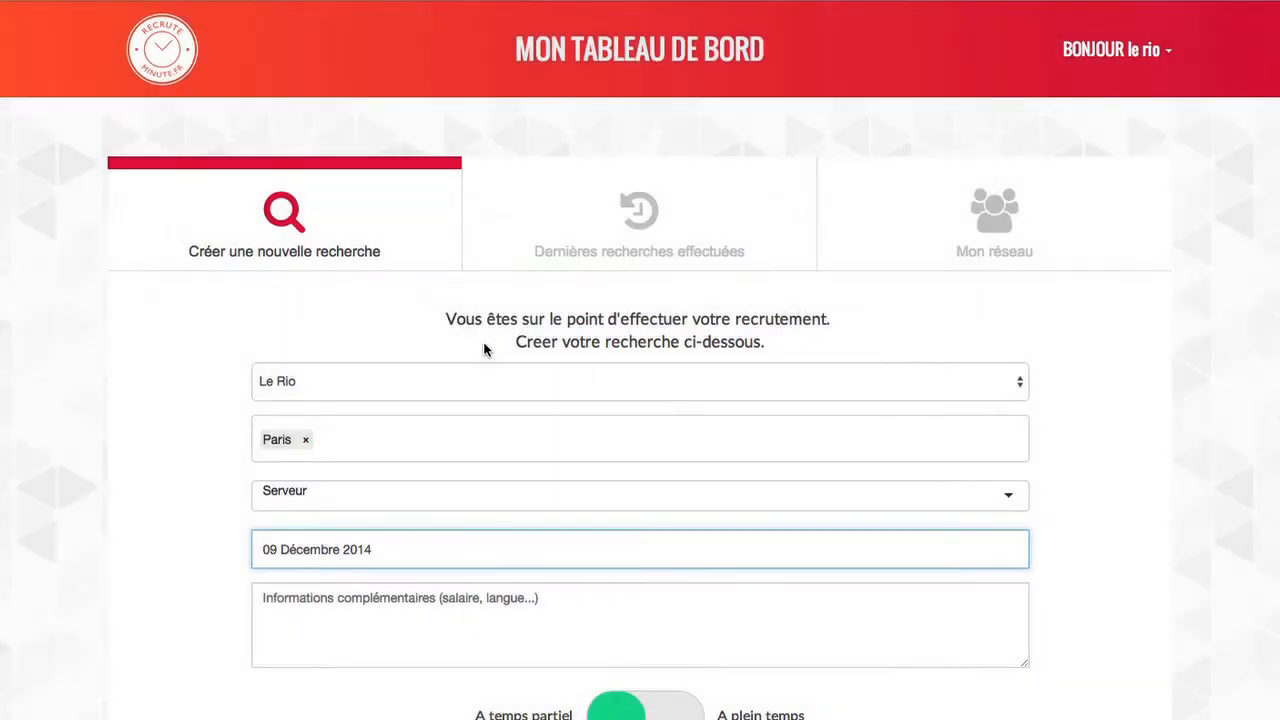
{"action": "left_click", "coordinate": [407, 599]}
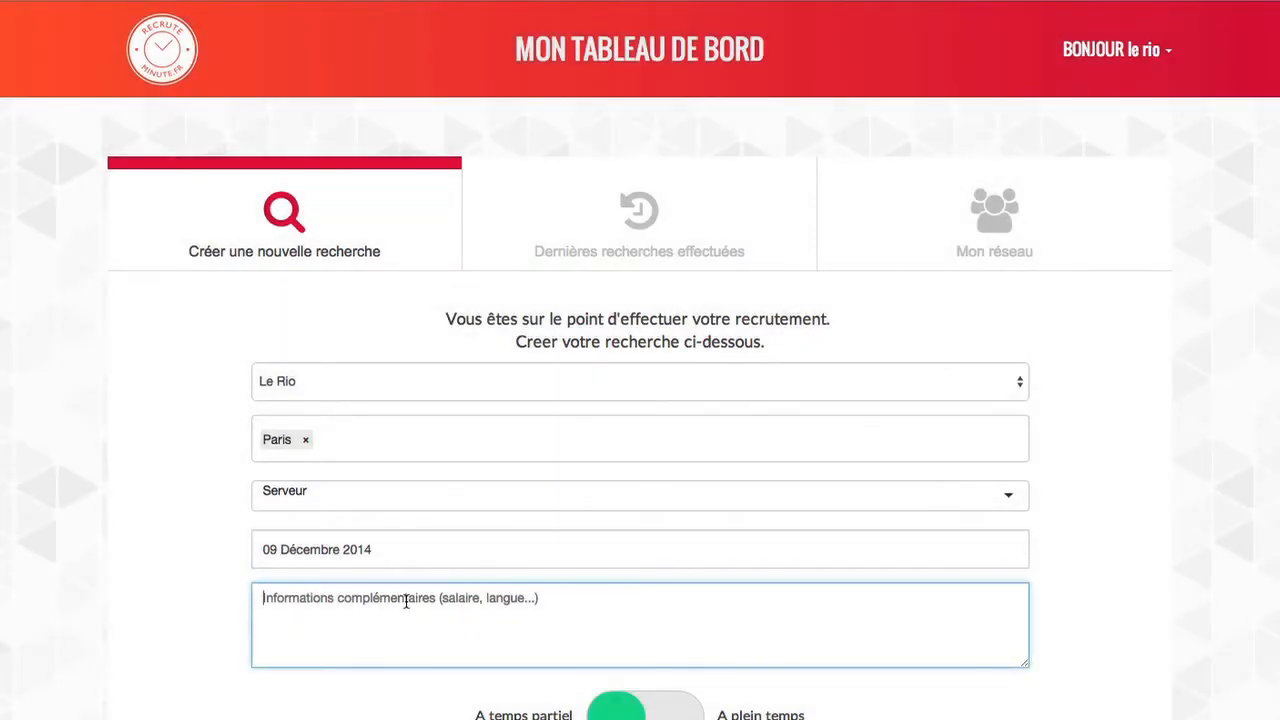
{"action": "type", "text": "Serveur"}
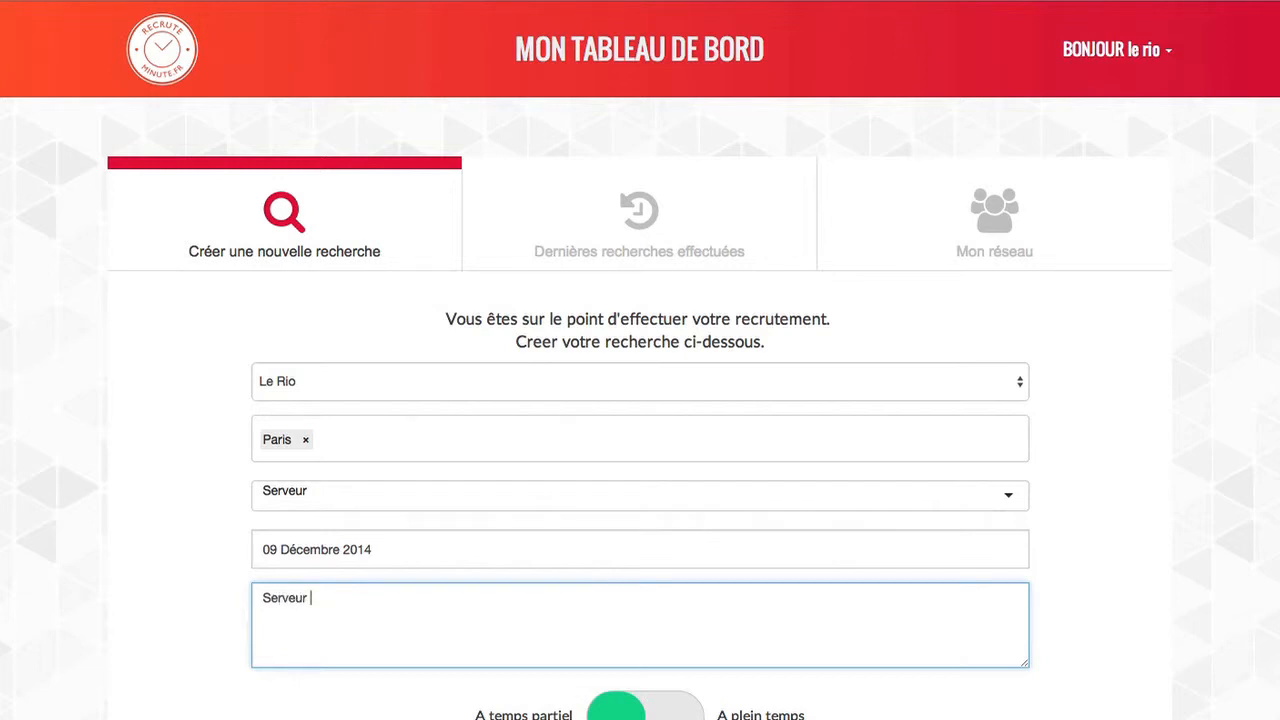
{"action": "type", "text": " qualifié, sachant parler"}
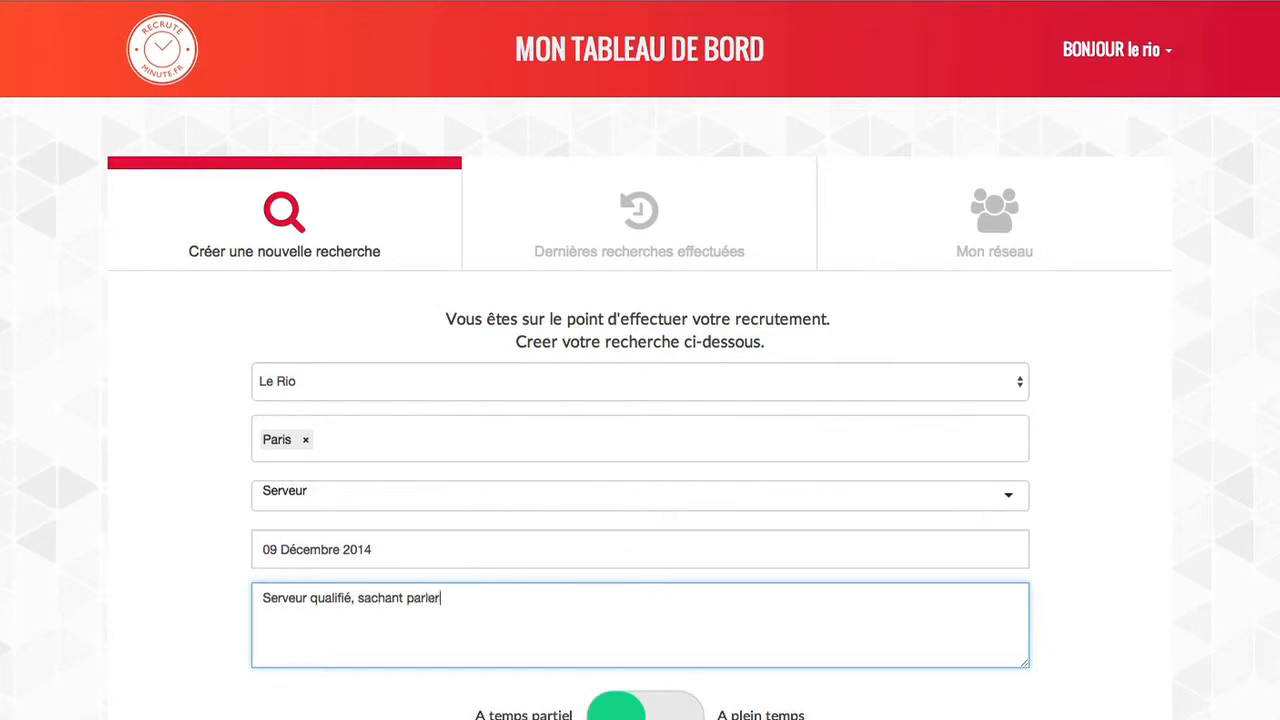
{"action": "type", "text": " Anglais."}
{"action": "scroll", "coordinate": [537, 584], "scroll_direction": "down", "scroll_amount": 5}
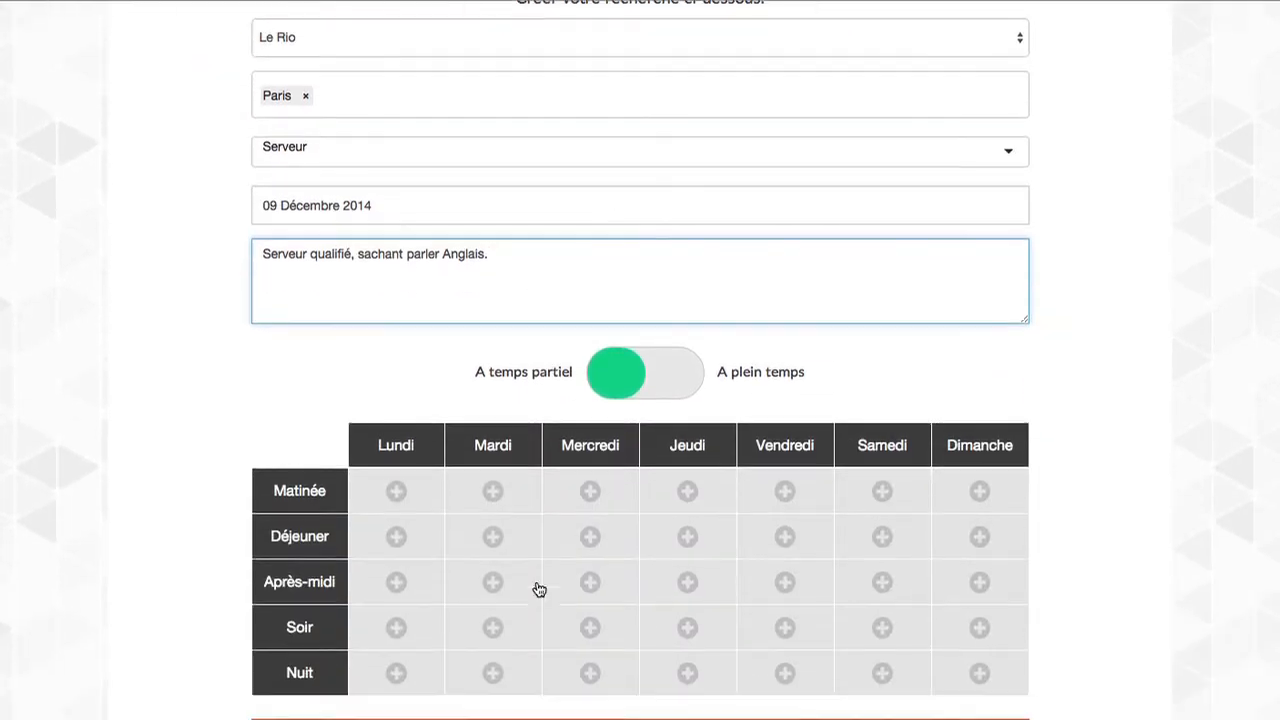
Keep part time, require Monday–Friday evening shifts, and create the search
{"action": "left_click", "coordinate": [614, 360]}
{"action": "left_click", "coordinate": [655, 358]}
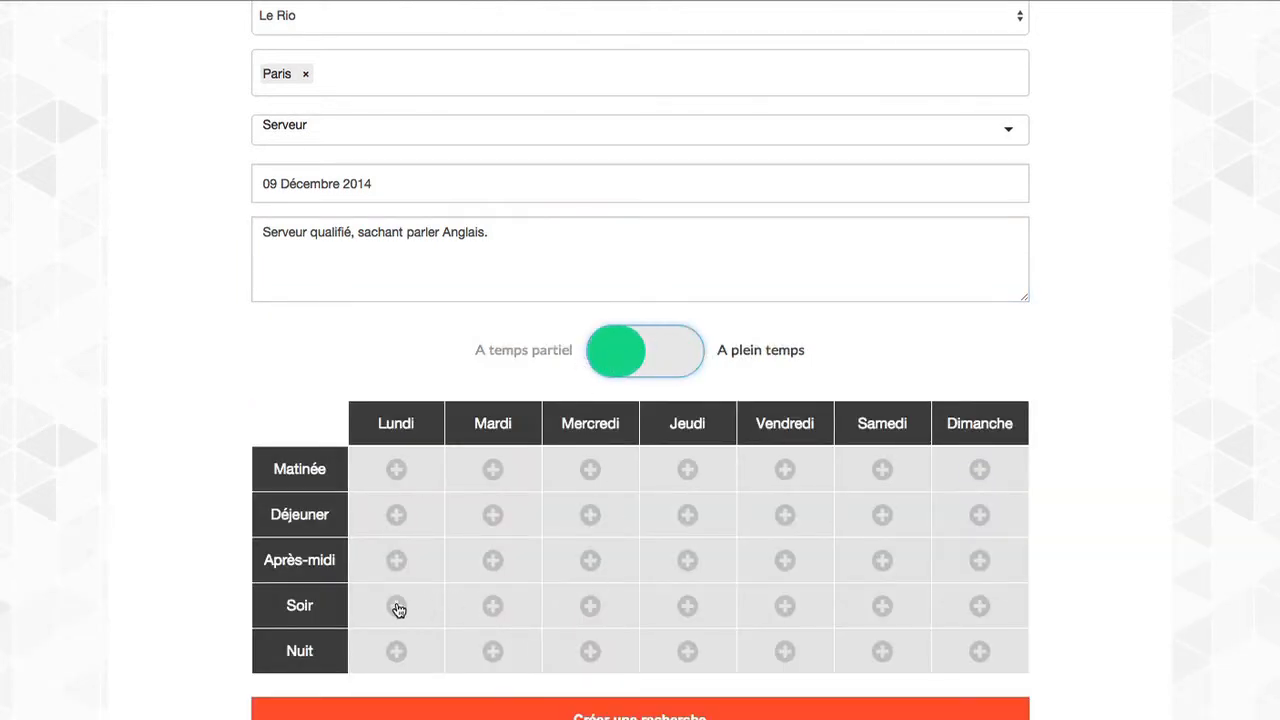
{"action": "left_click", "coordinate": [397, 608]}
{"action": "left_click", "coordinate": [505, 613]}
{"action": "left_click", "coordinate": [590, 608]}
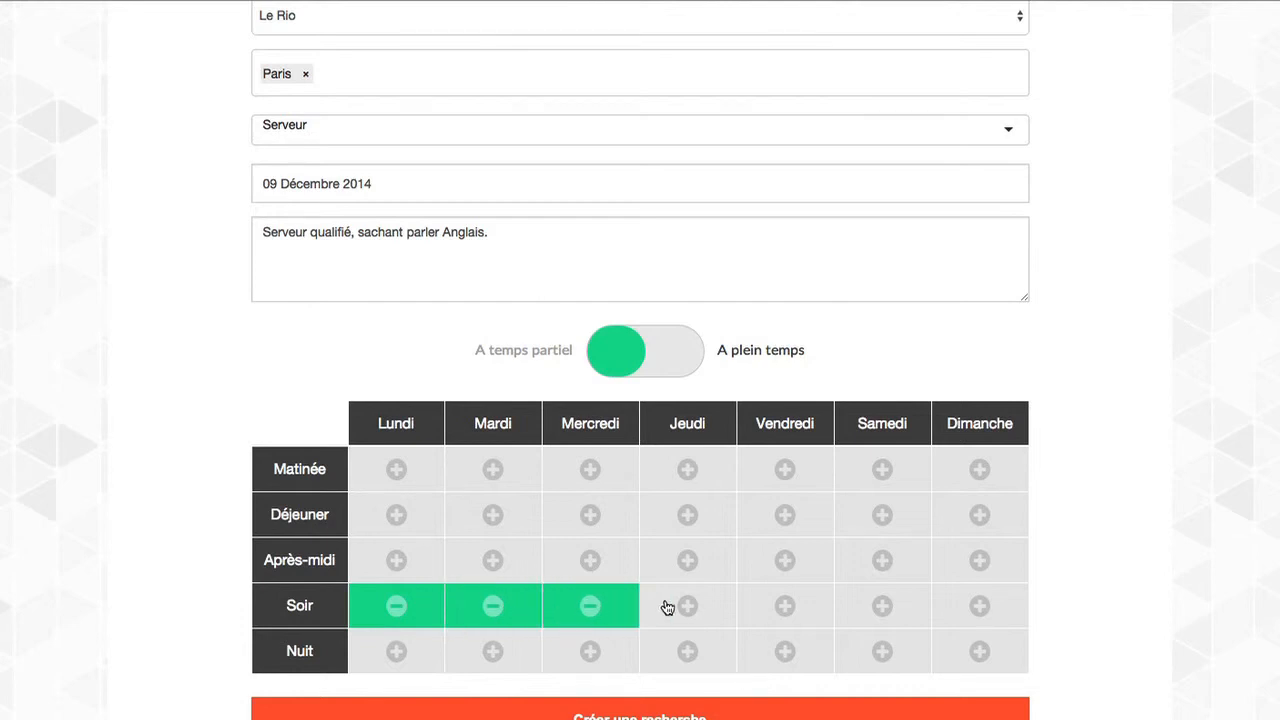
{"action": "left_click", "coordinate": [692, 608]}
{"action": "left_click", "coordinate": [812, 607]}
{"action": "scroll", "coordinate": [712, 615], "scroll_direction": "down", "scroll_amount": 3}
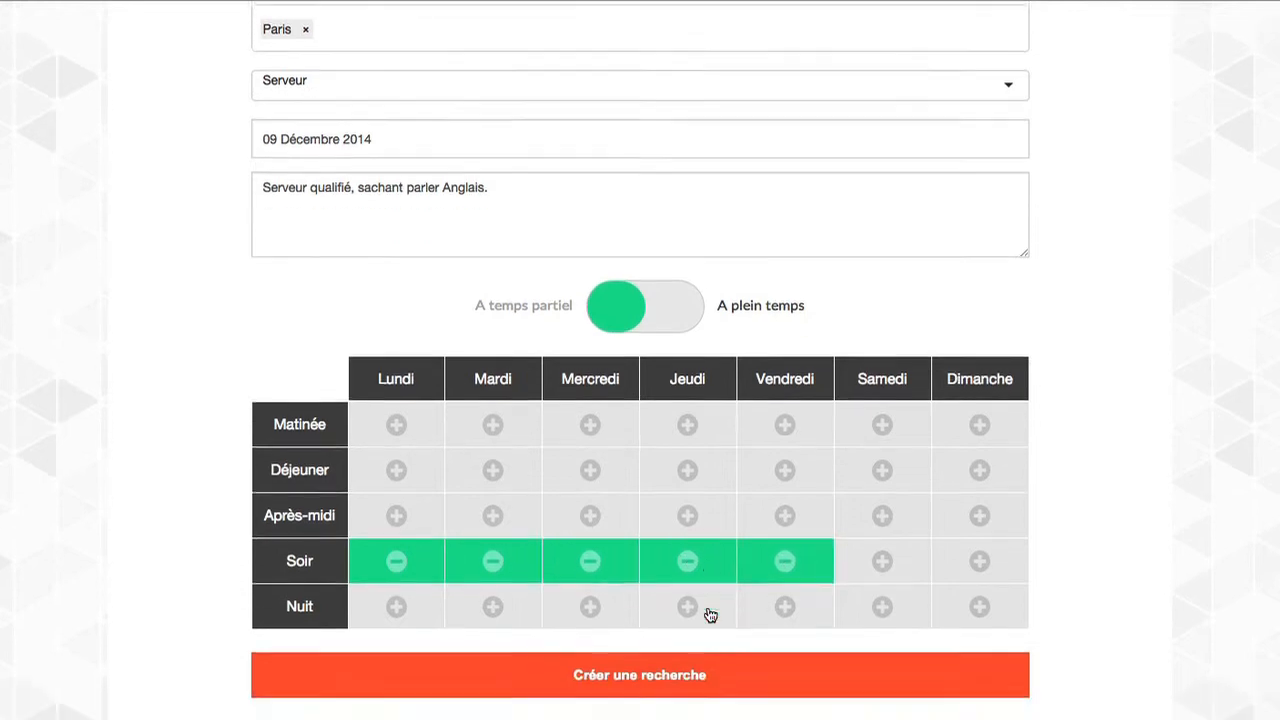
{"action": "left_click", "coordinate": [617, 593]}
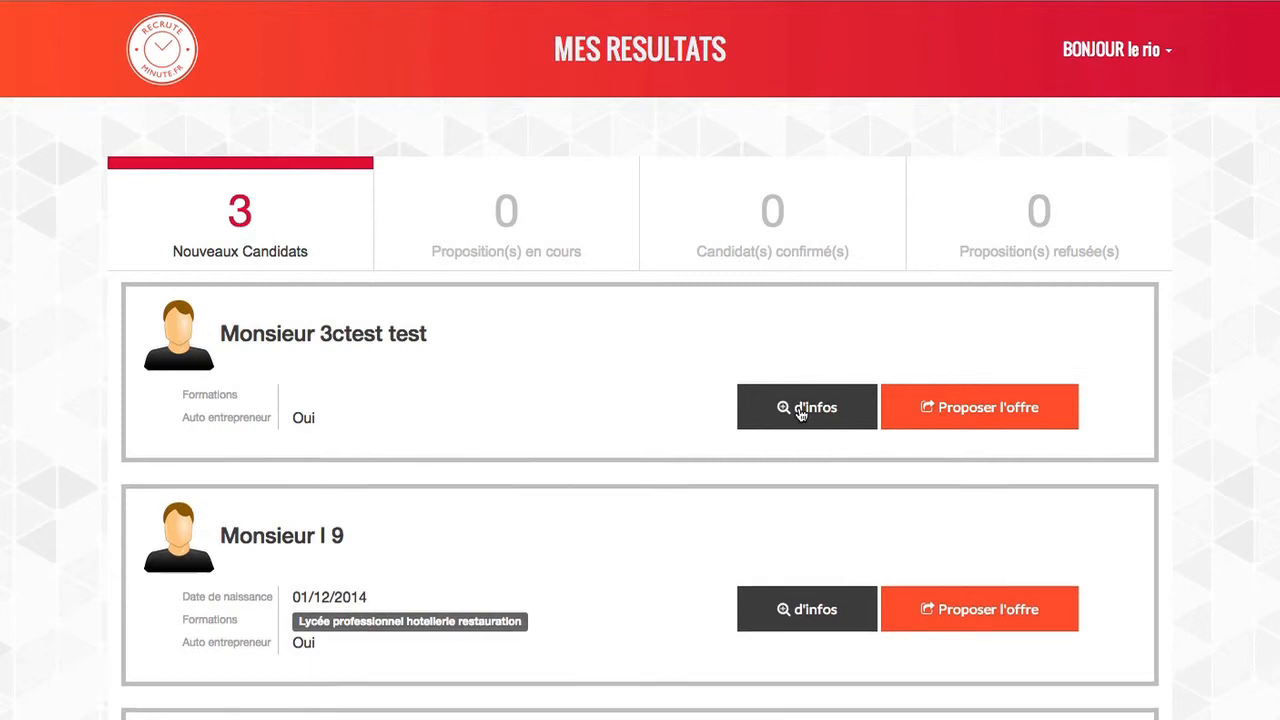
Expand the second and third candidates' details and propose the offer to the third candidate
{"action": "left_click", "coordinate": [805, 610]}
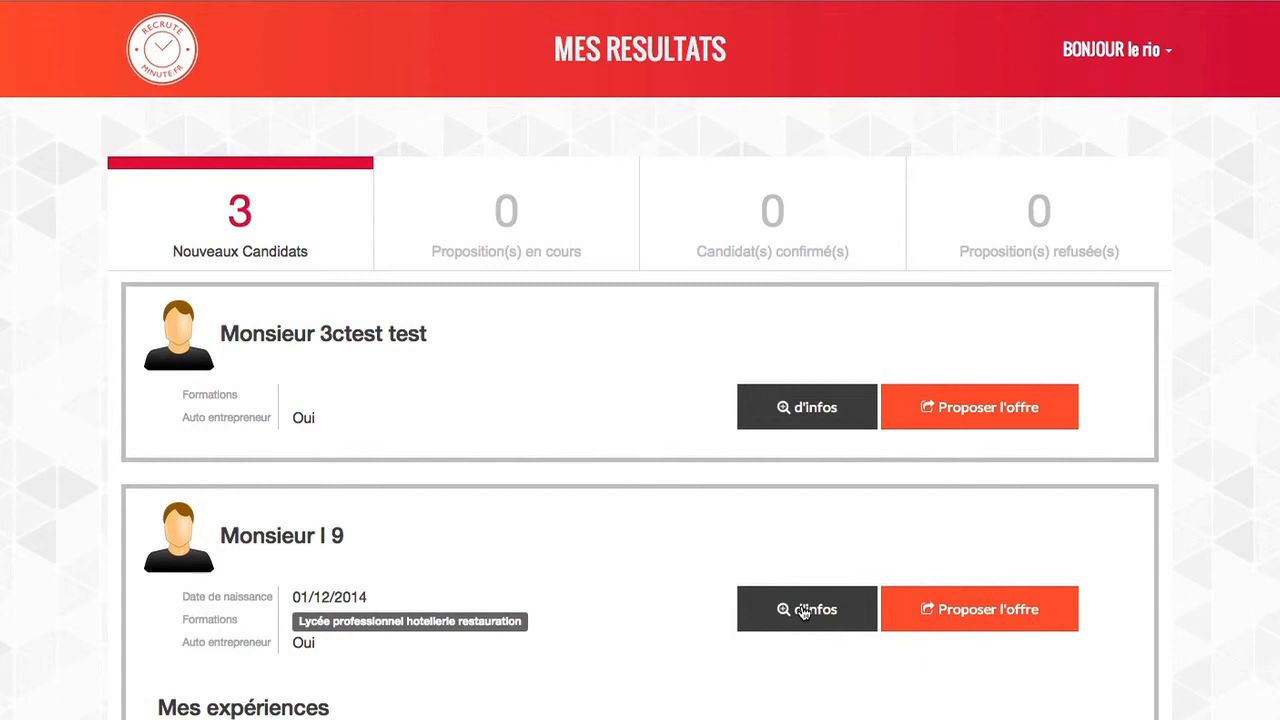
{"action": "scroll", "coordinate": [804, 611], "scroll_direction": "down", "scroll_amount": 5}
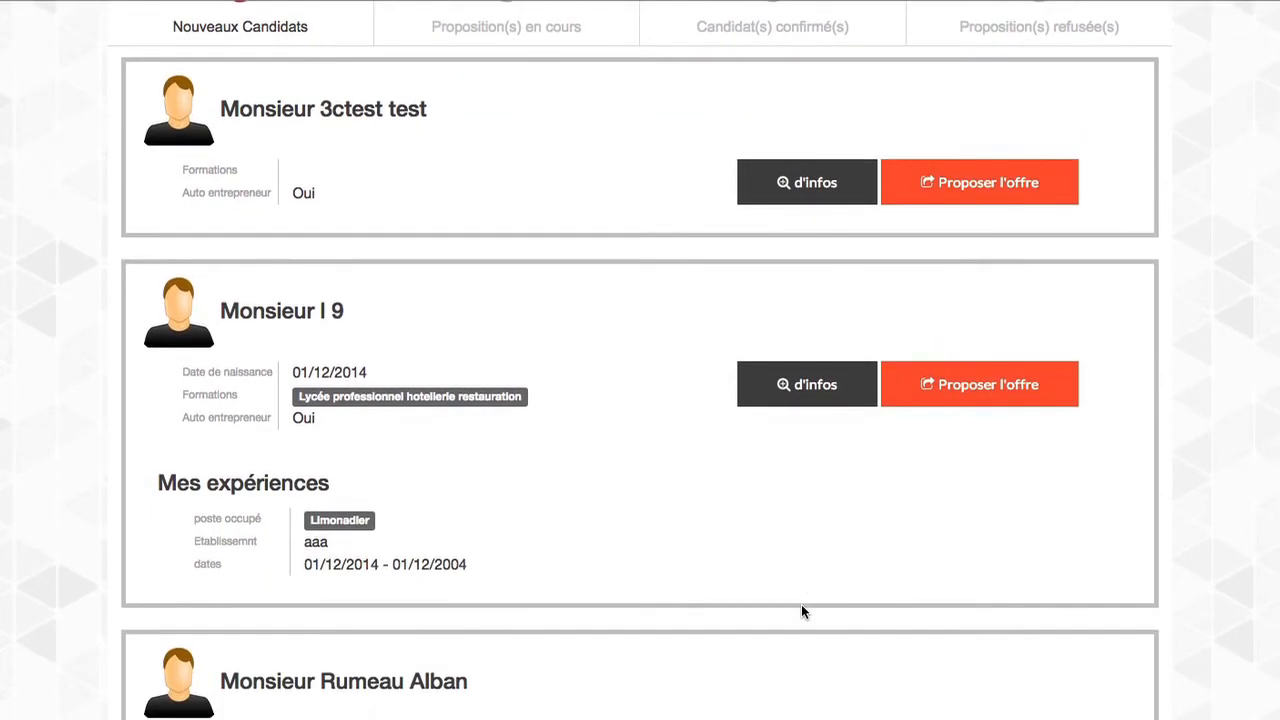
{"action": "scroll", "coordinate": [801, 611], "scroll_direction": "down", "scroll_amount": 5}
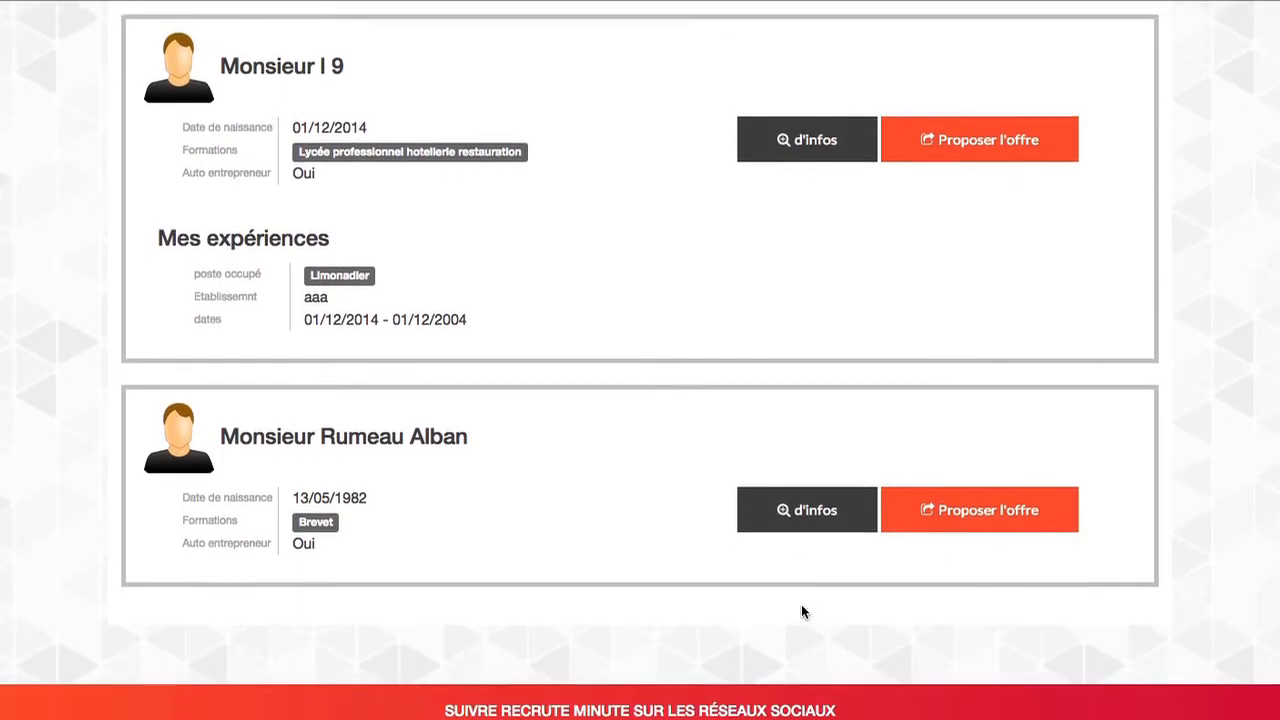
{"action": "left_click", "coordinate": [810, 506]}
{"action": "scroll", "coordinate": [815, 506], "scroll_direction": "down", "scroll_amount": 1}
{"action": "scroll", "coordinate": [815, 506], "scroll_direction": "down", "scroll_amount": 5}
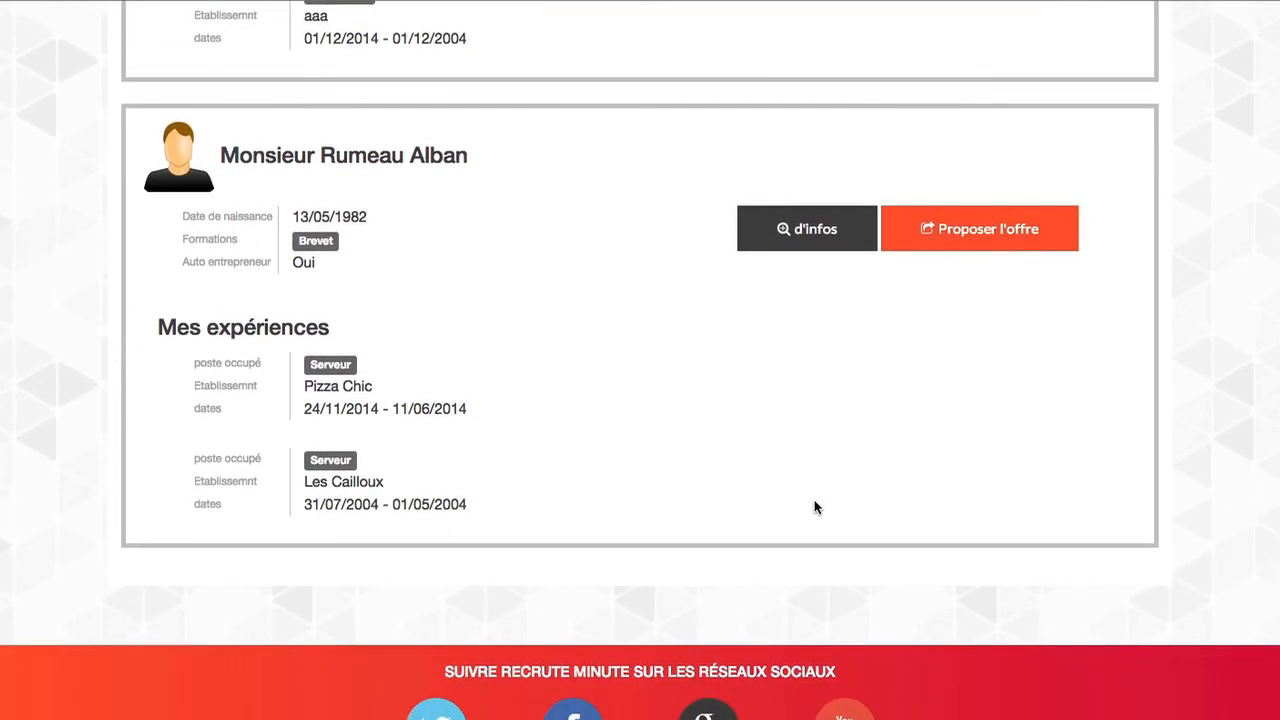
{"action": "scroll", "coordinate": [815, 507], "scroll_direction": "up", "scroll_amount": 1}
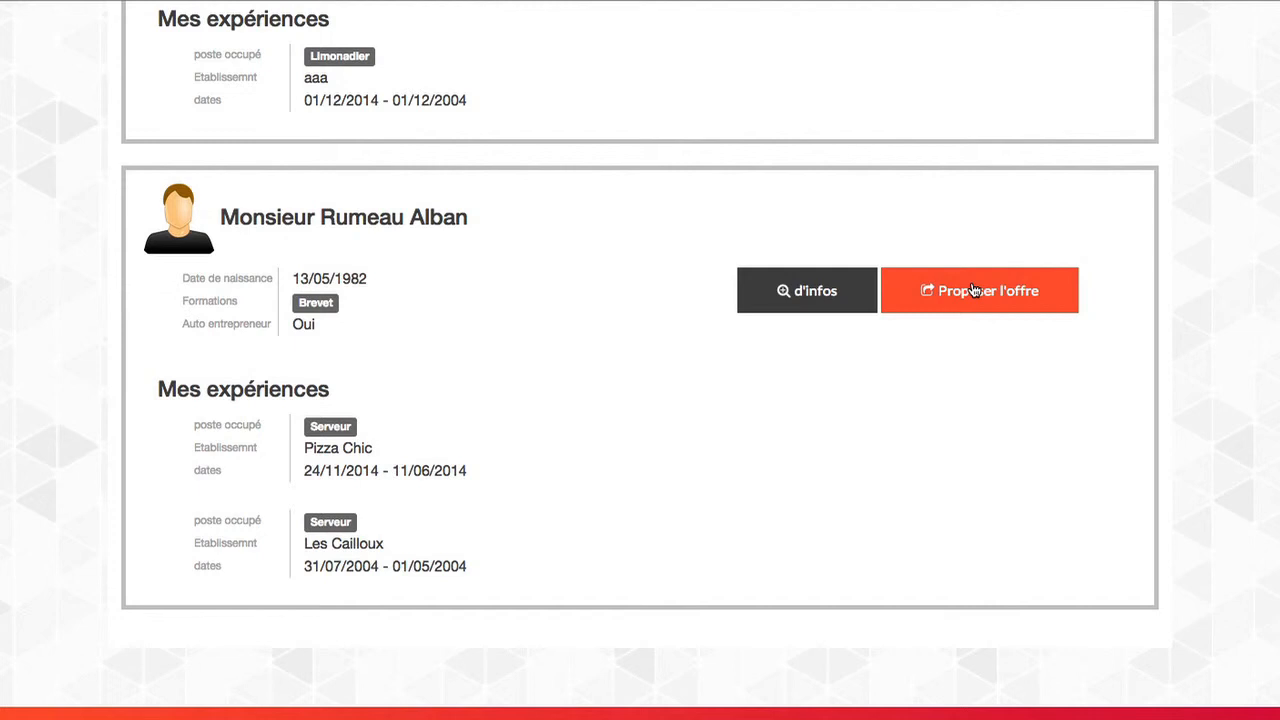
{"action": "left_click", "coordinate": [972, 290]}
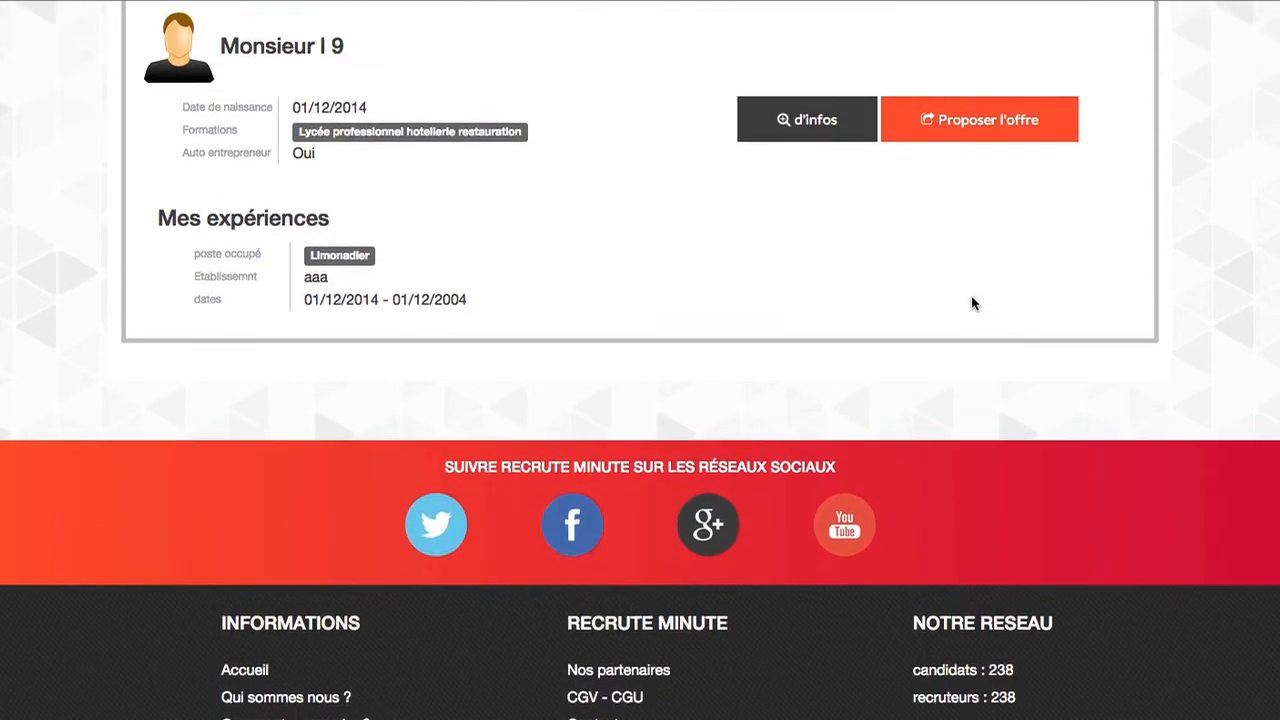
Check the Proposition(s) en cours tab listing the candidate with the pending offer
{"action": "scroll", "coordinate": [968, 320], "scroll_direction": "up", "scroll_amount": 4}
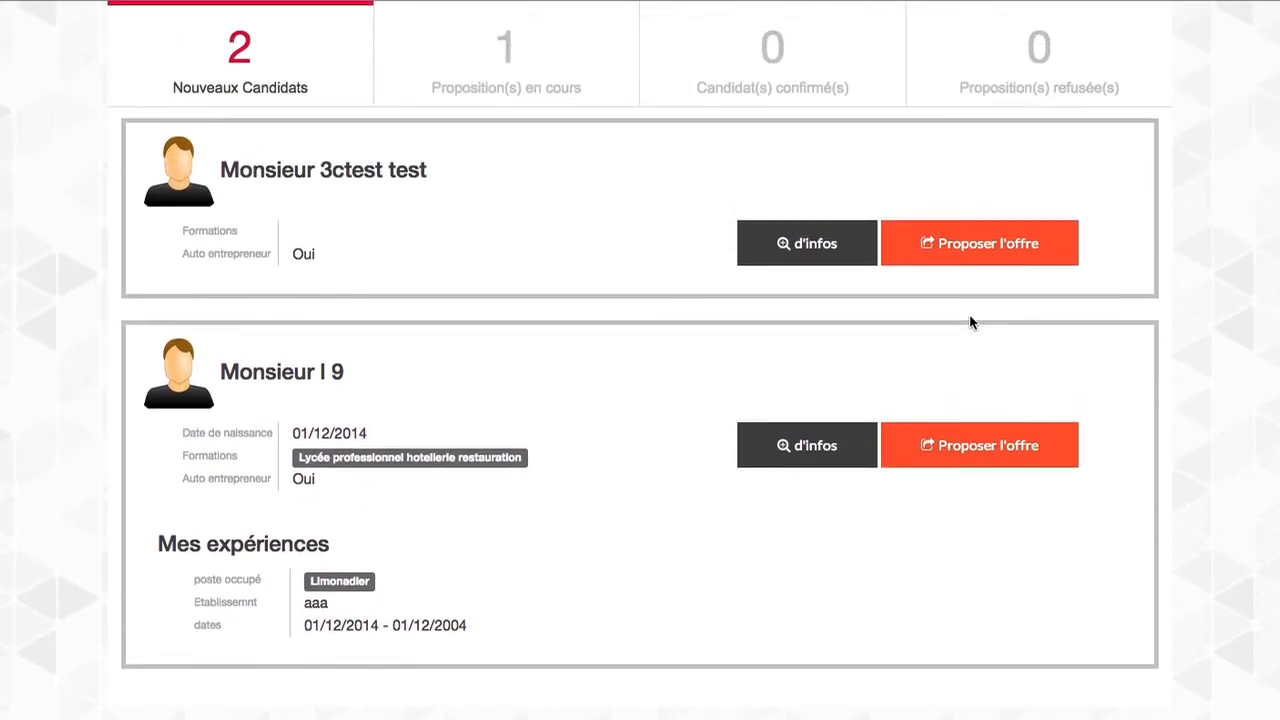
{"action": "scroll", "coordinate": [839, 343], "scroll_direction": "up", "scroll_amount": 2}
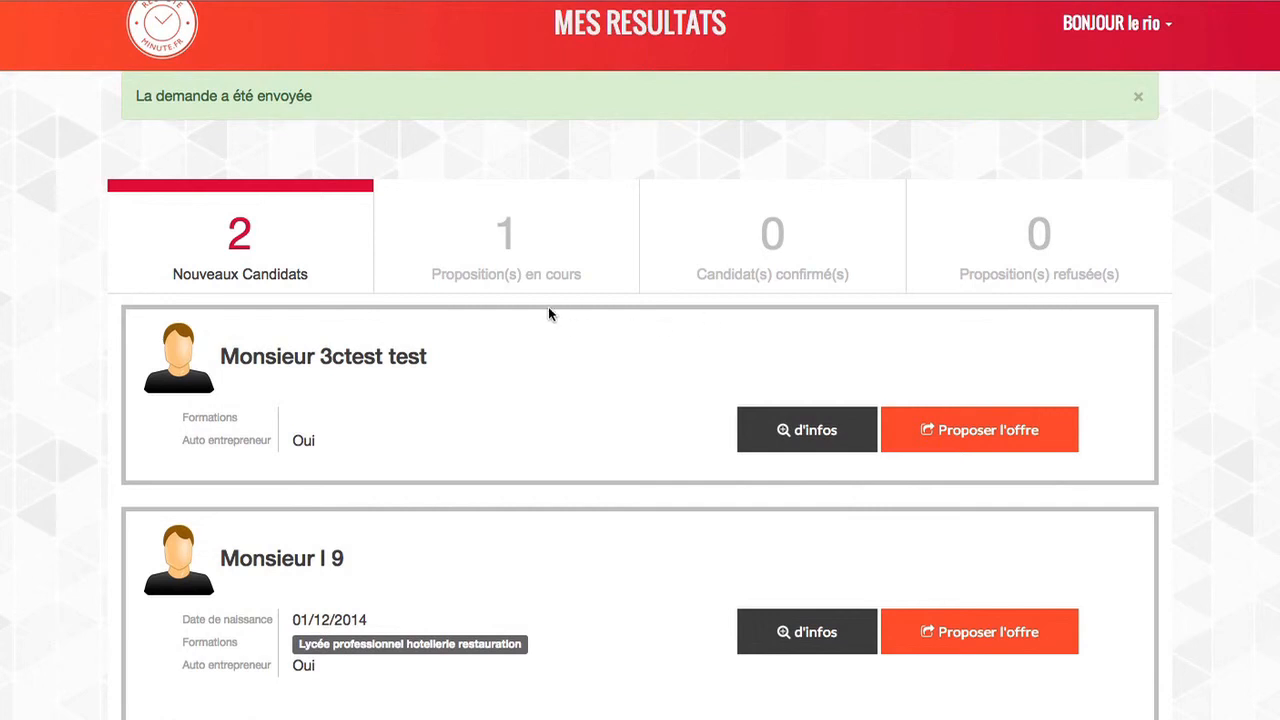
{"action": "left_click", "coordinate": [509, 260]}
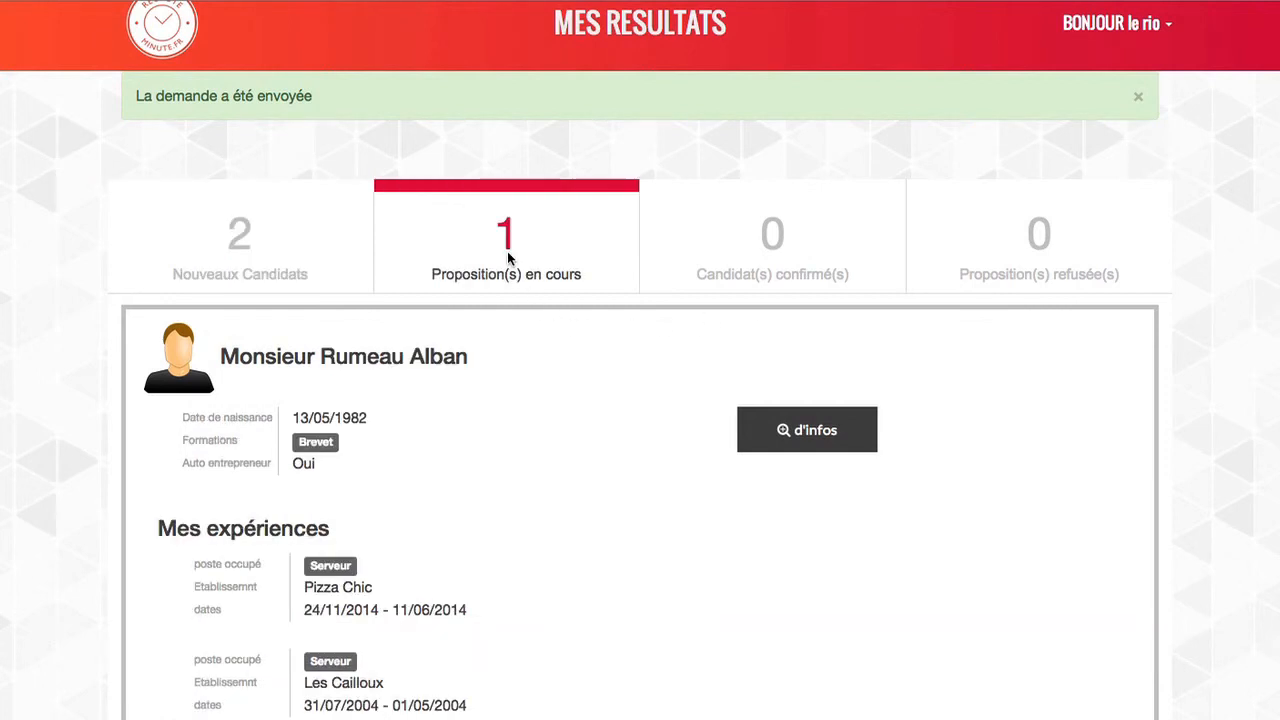
{"action": "scroll", "coordinate": [751, 346], "scroll_direction": "down", "scroll_amount": 2}
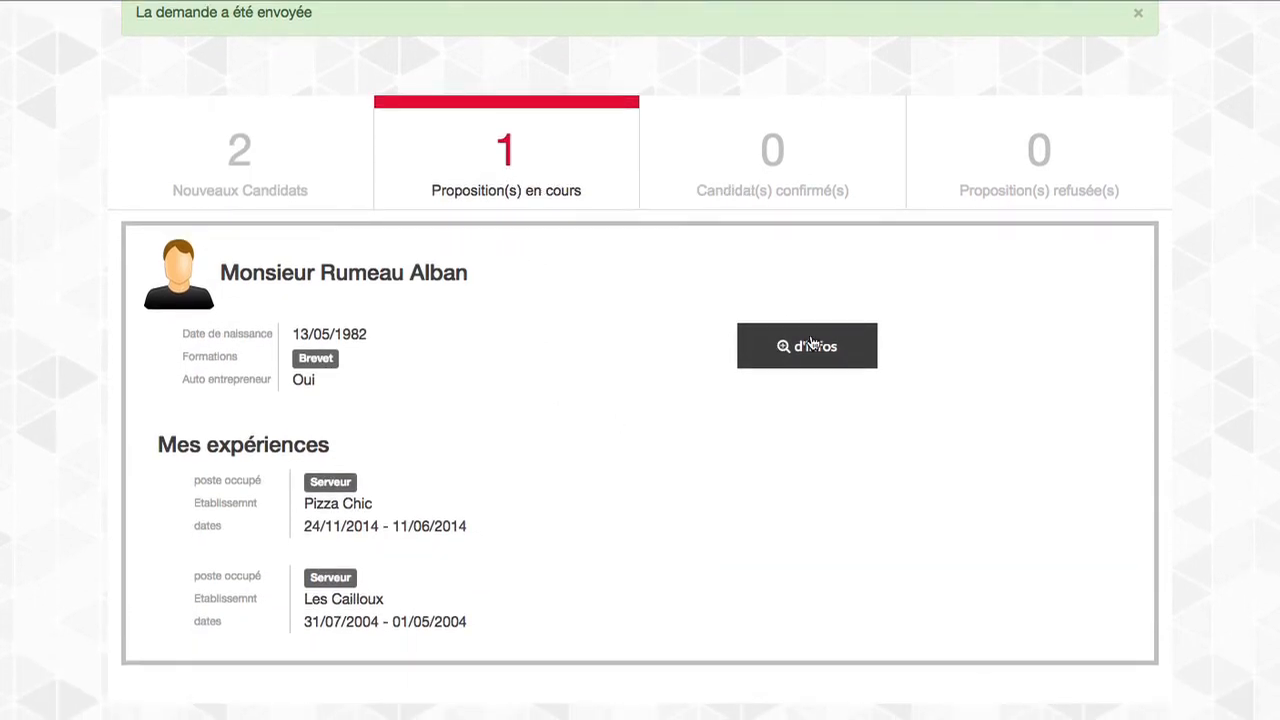
{"action": "scroll", "coordinate": [805, 349], "scroll_direction": "up", "scroll_amount": 2}
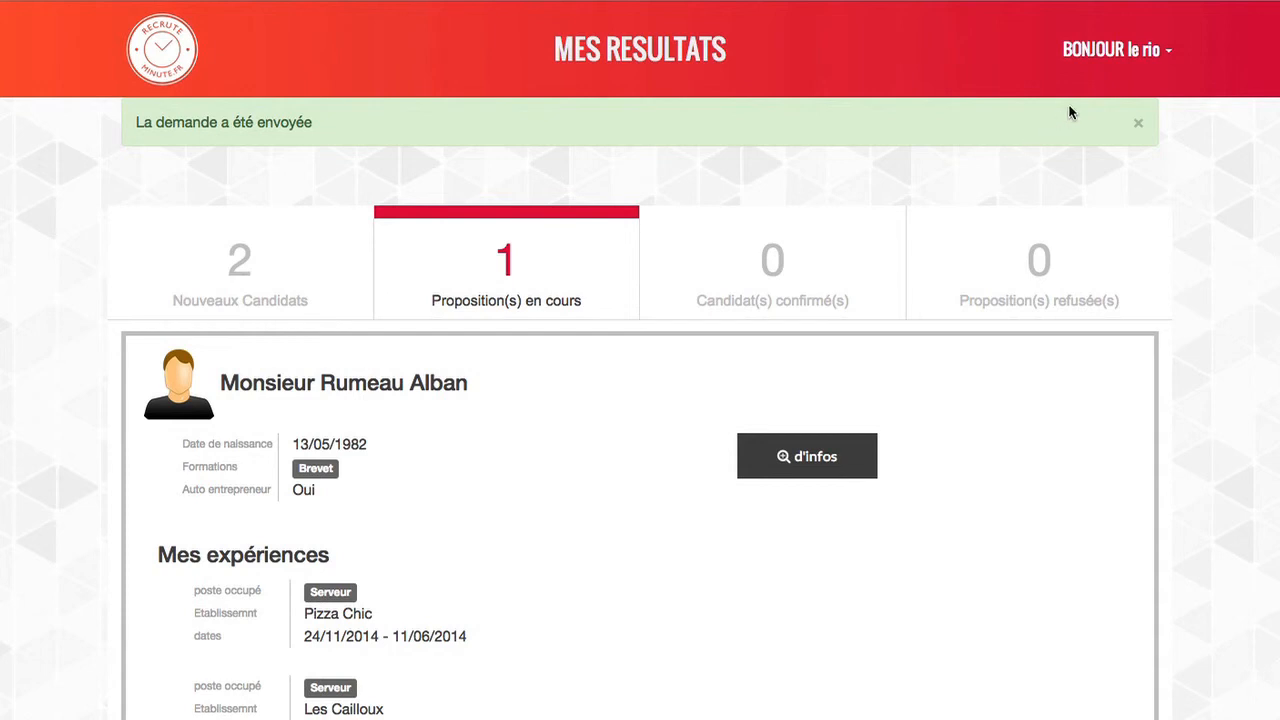
{"action": "left_click", "coordinate": [1163, 52]}
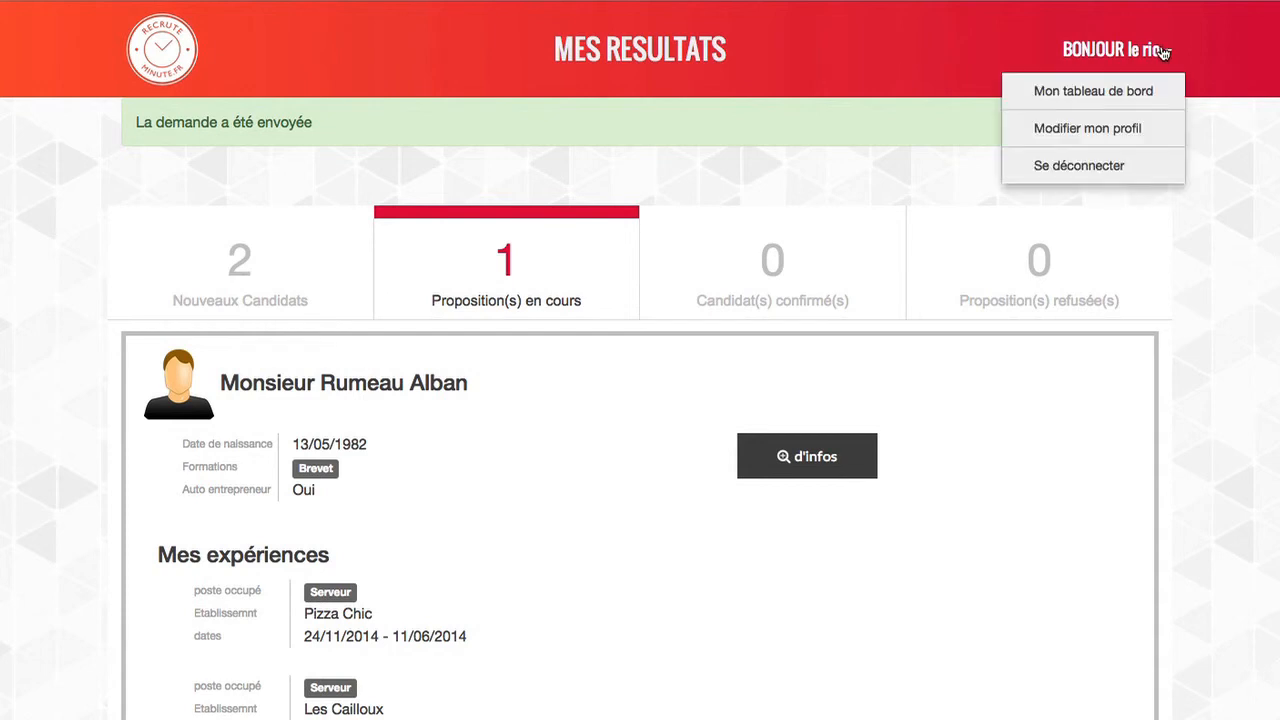
Review the dashboard's recent searches and Mon réseau, then log out with Se déconnecter
{"action": "left_click", "coordinate": [1136, 94]}
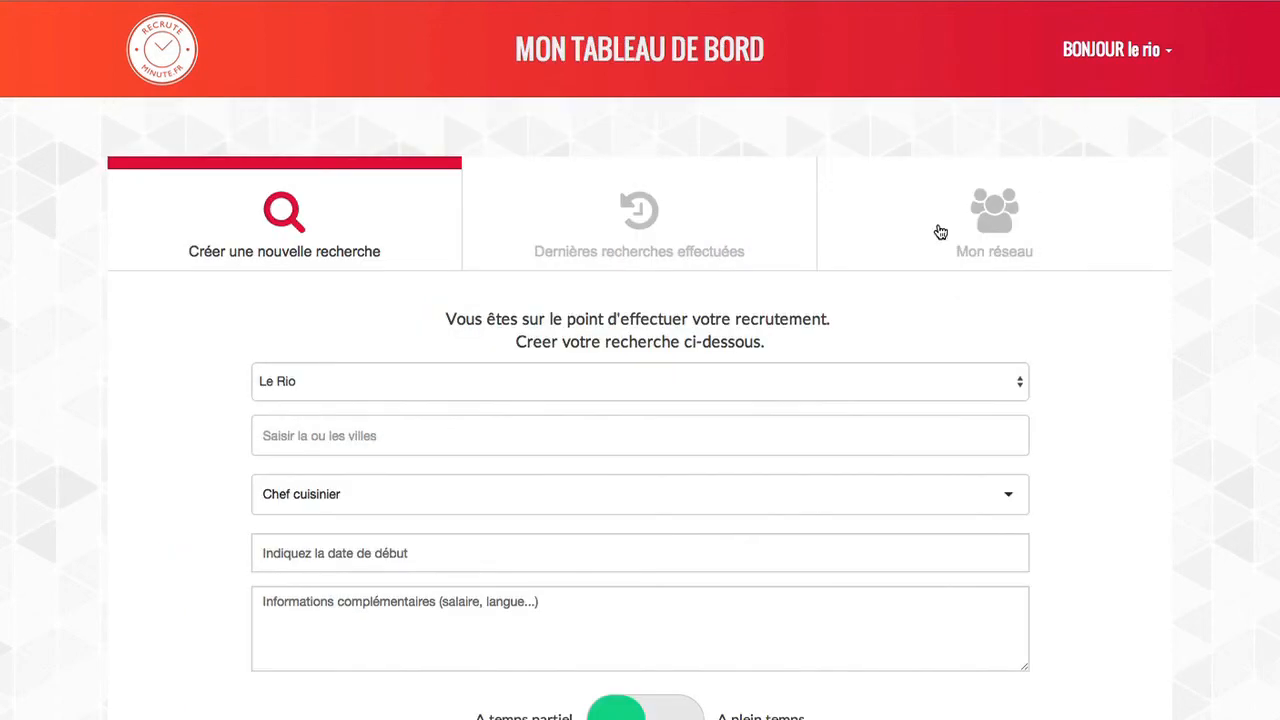
{"action": "left_click", "coordinate": [645, 243]}
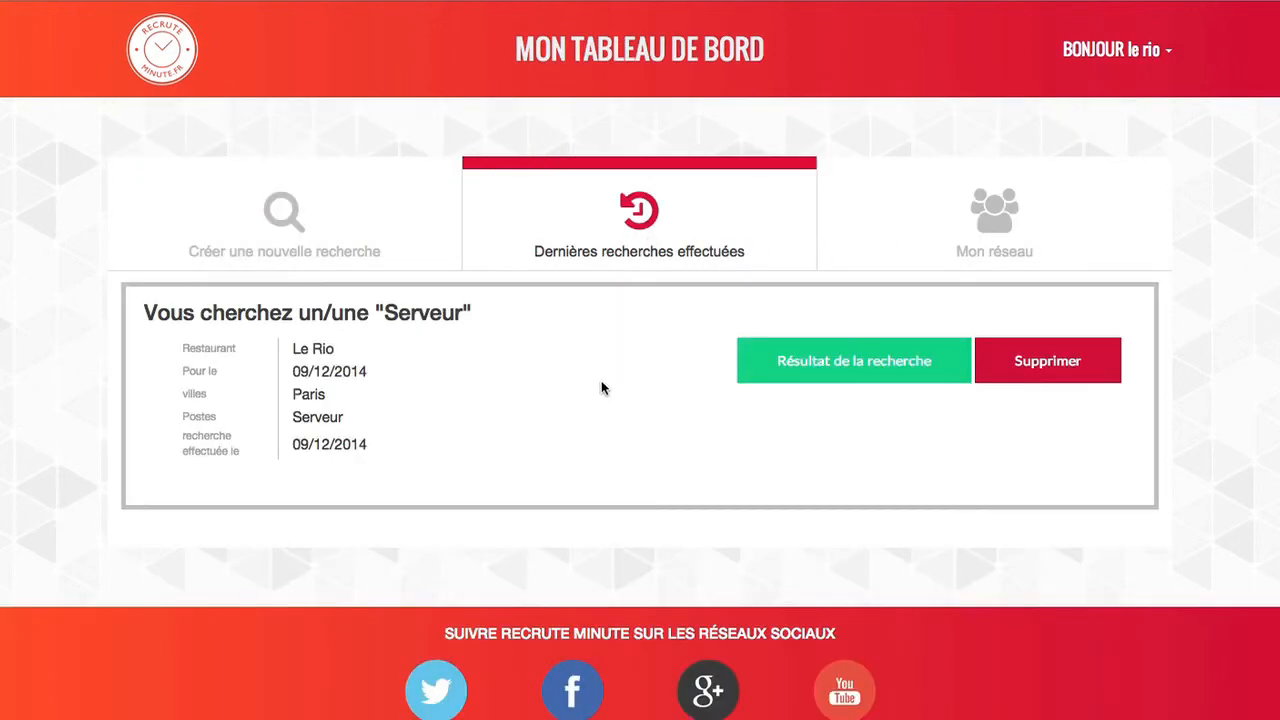
{"action": "scroll", "coordinate": [600, 421], "scroll_direction": "down", "scroll_amount": 2}
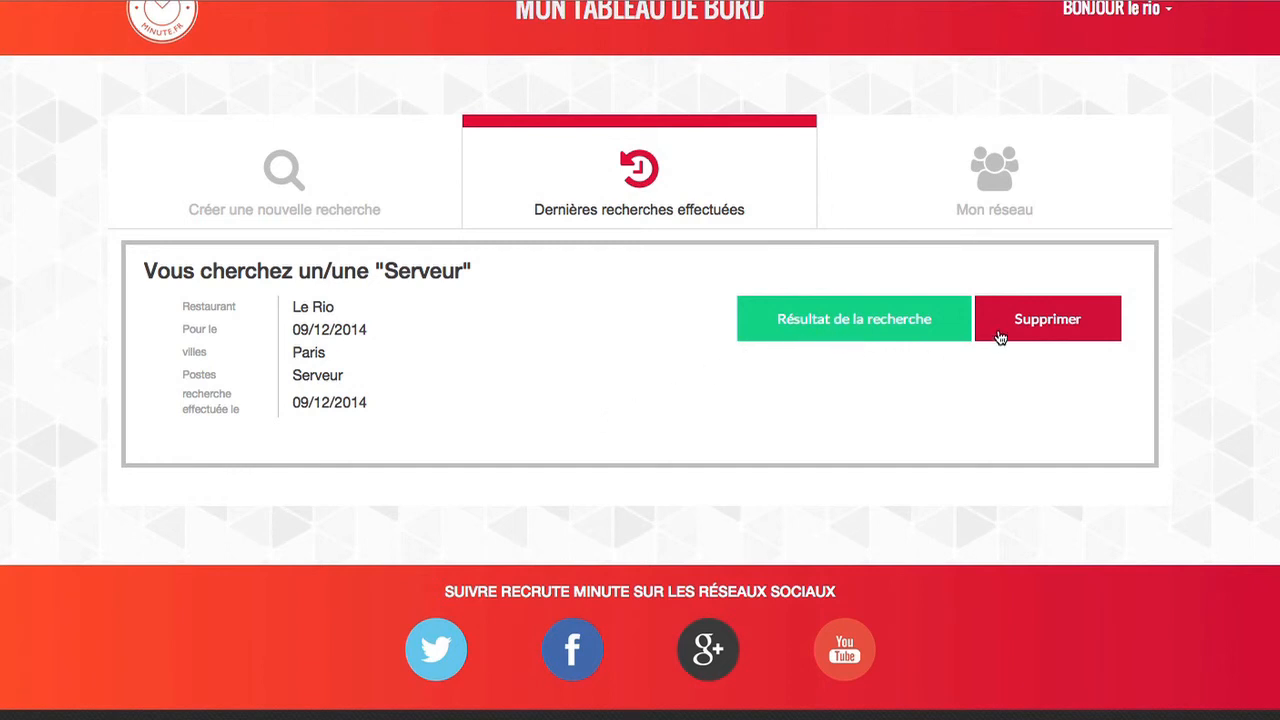
{"action": "left_click", "coordinate": [992, 201]}
{"action": "scroll", "coordinate": [992, 201], "scroll_direction": "up", "scroll_amount": 1}
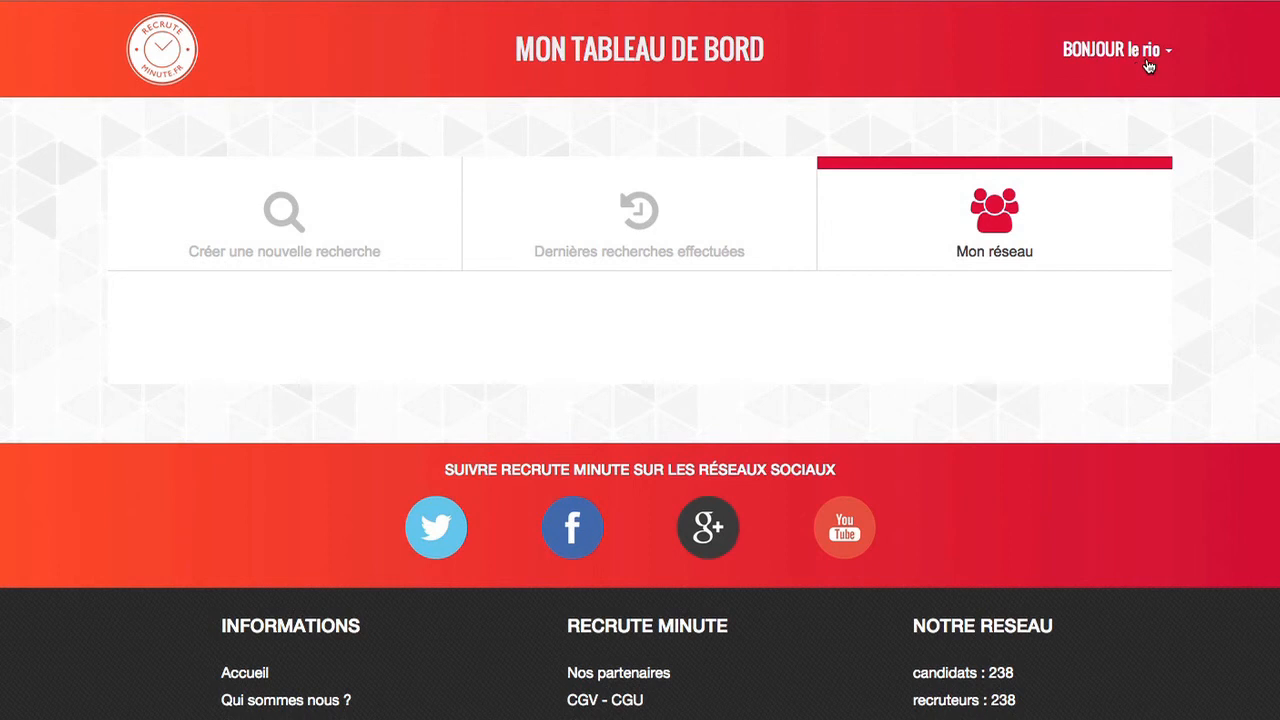
{"action": "left_click", "coordinate": [1148, 64]}
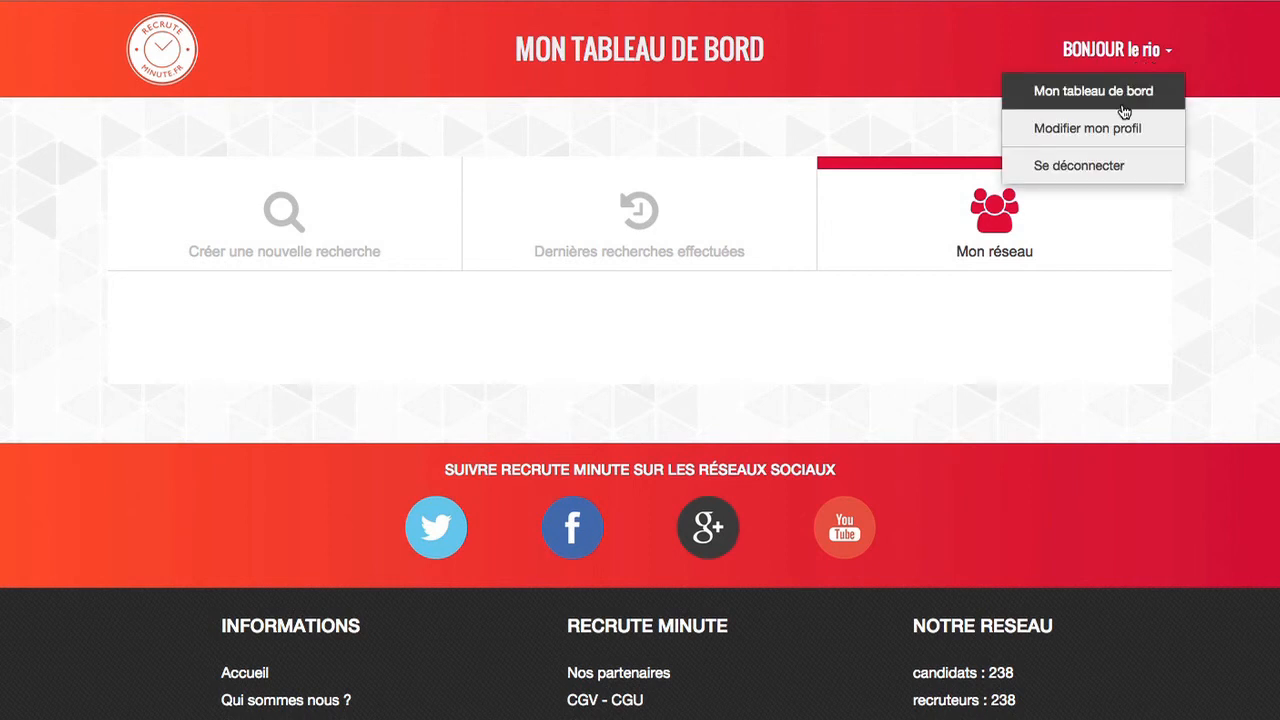
{"action": "left_click", "coordinate": [1086, 176]}
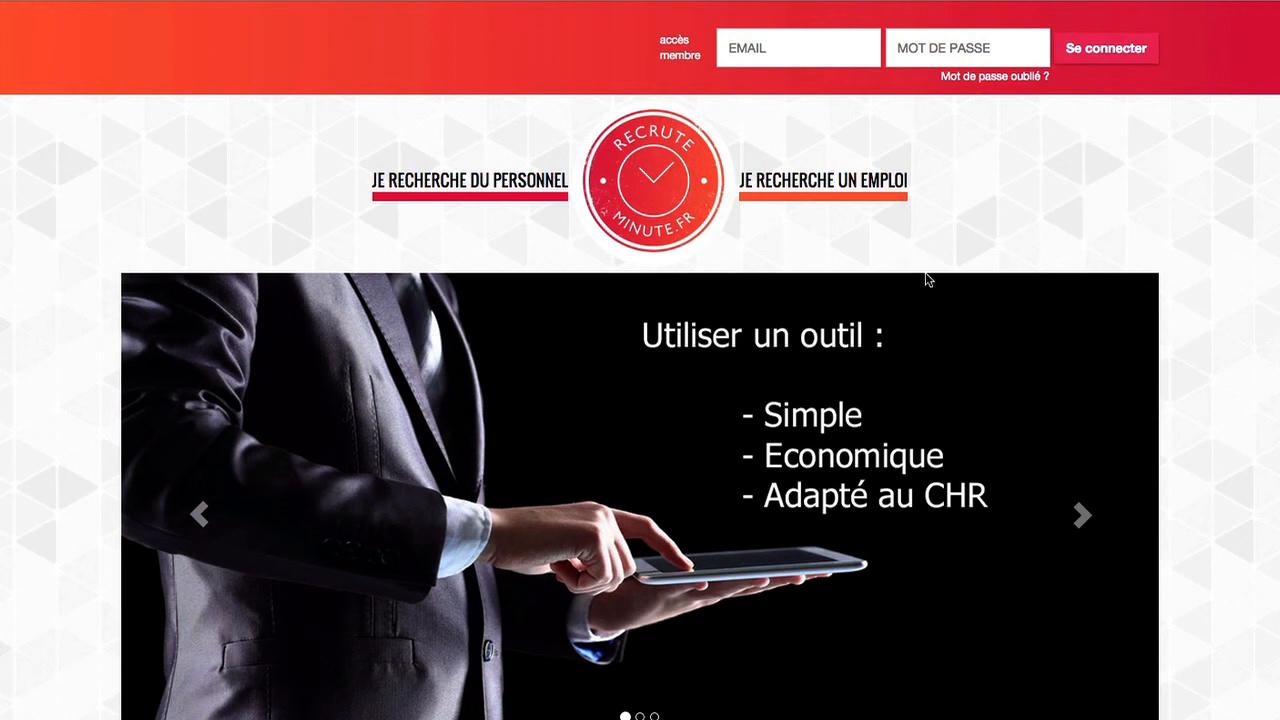